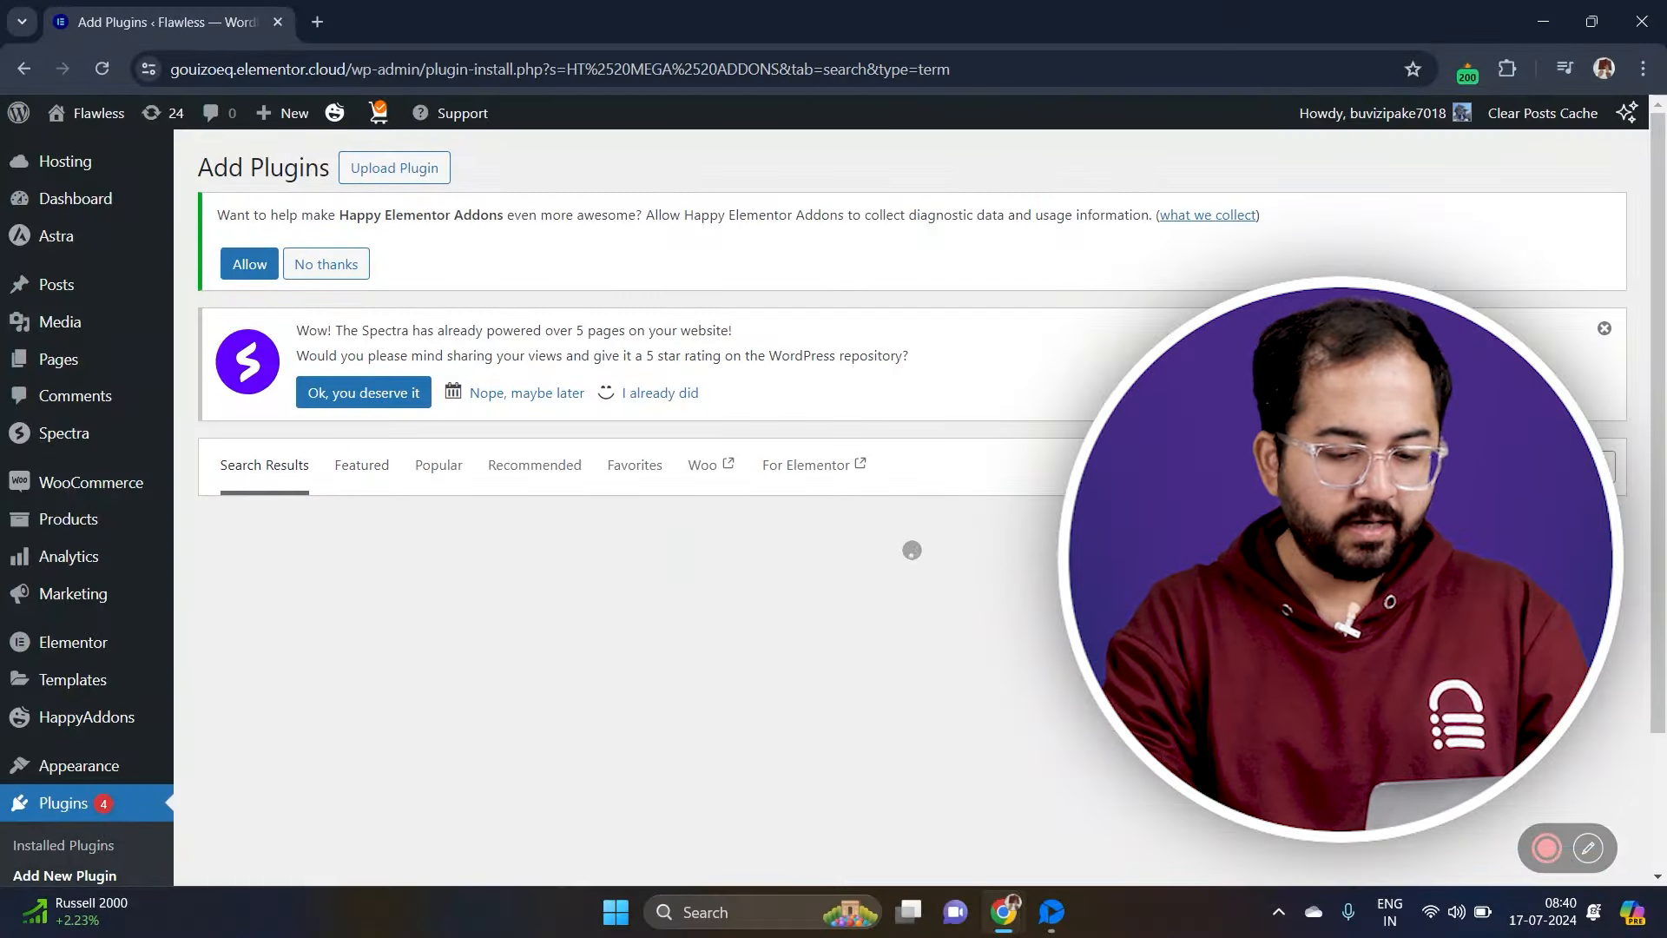
Install and activate the HT Mega – Absolute Addons For Elementor plugin
{"action": "left_click", "coordinate": [840, 594]}
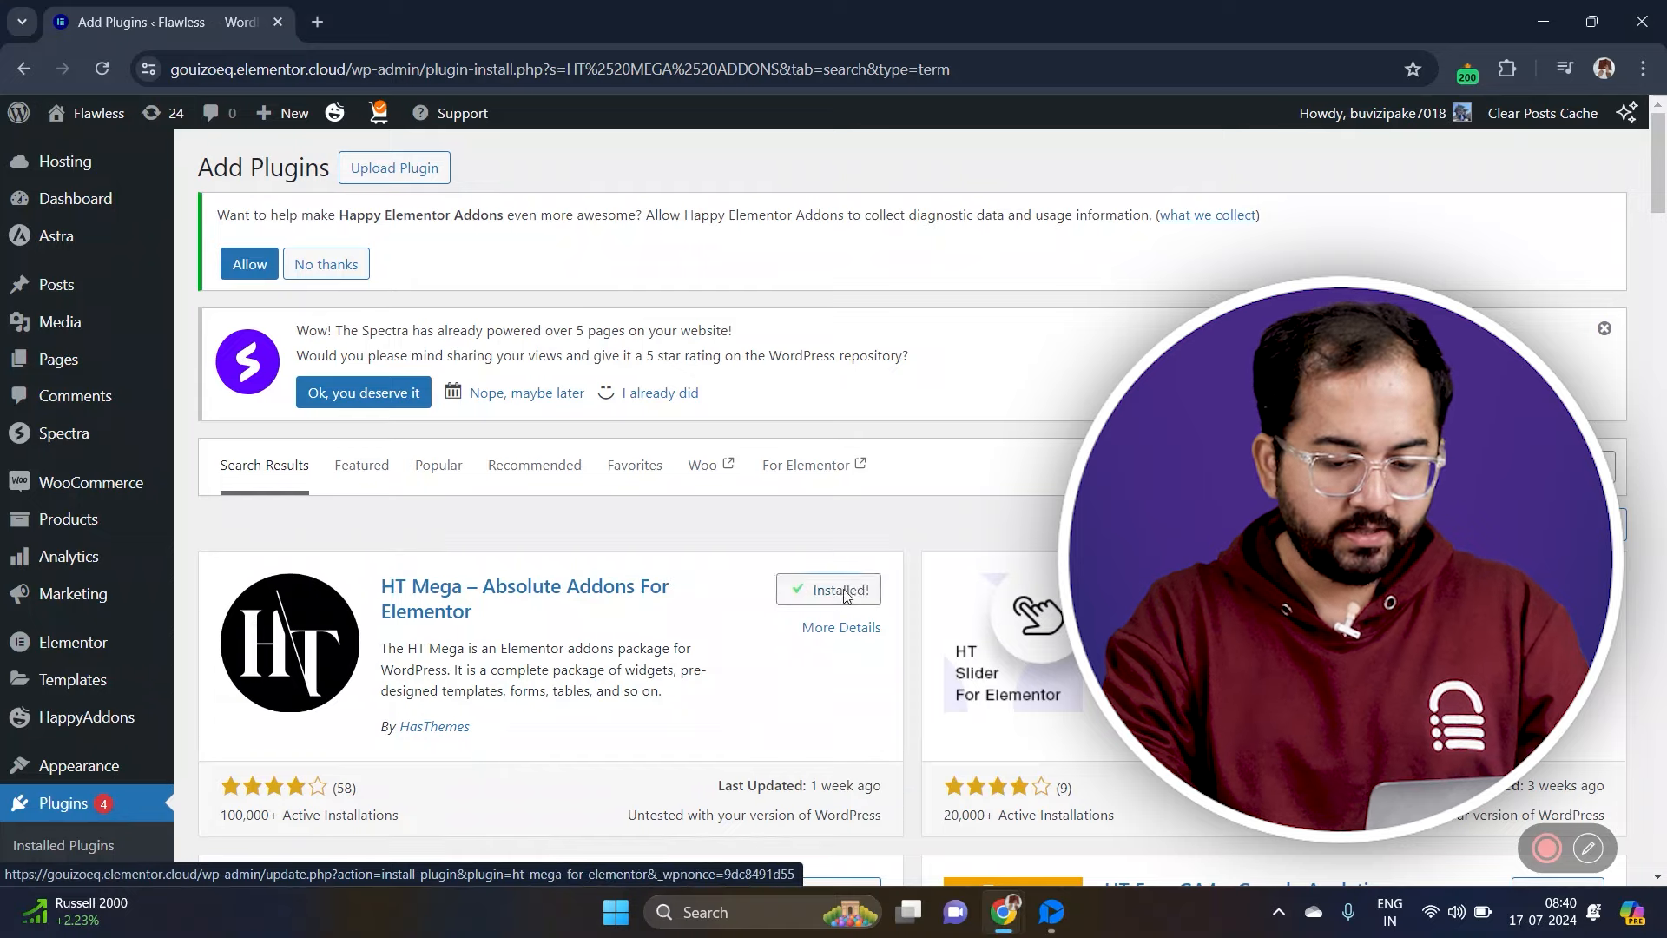
{"action": "left_click", "coordinate": [842, 593]}
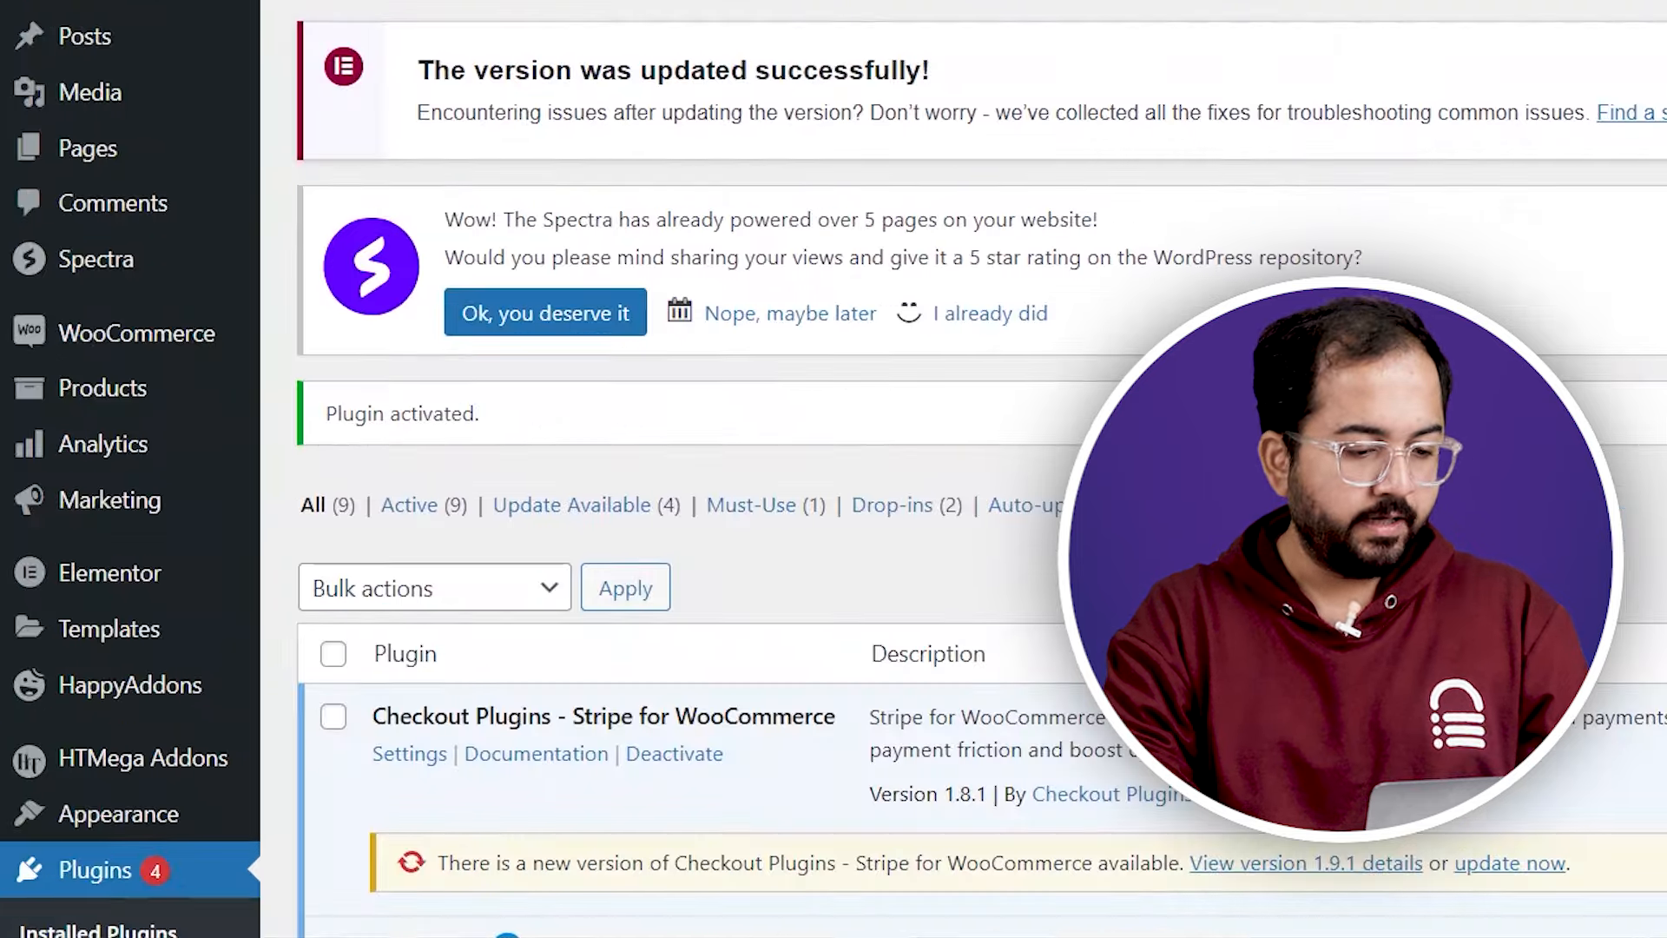
Open the HTMega Addons settings and look through the list of Elementor widgets and their on/off states
{"action": "mouse_move", "coordinate": [102, 774]}
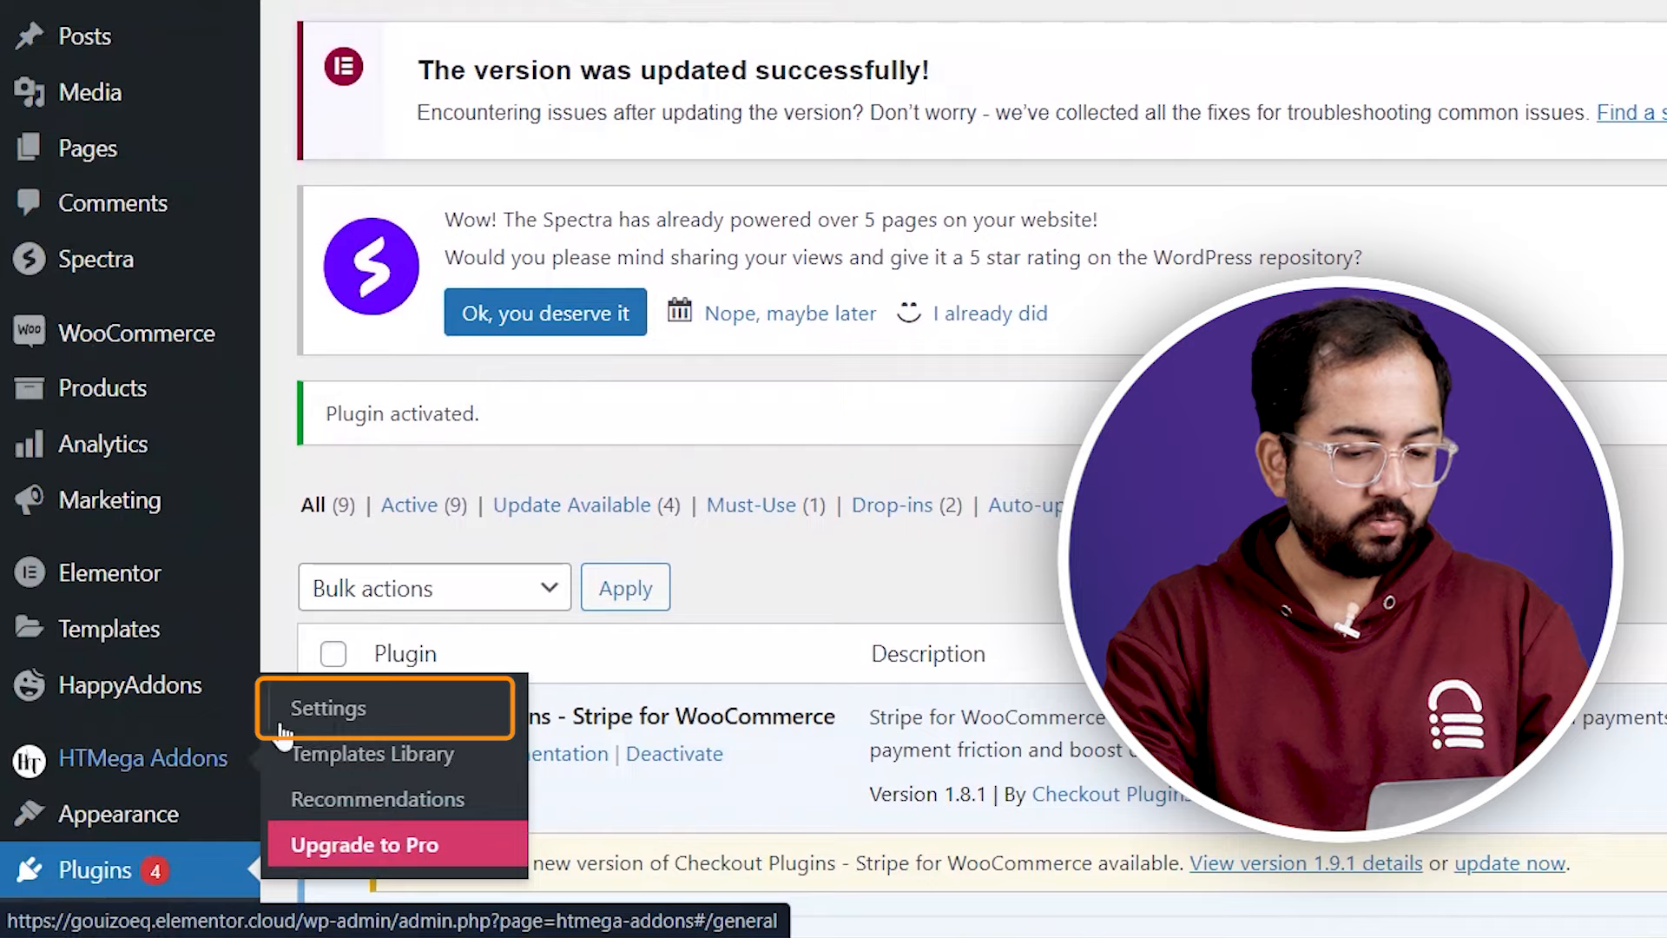
{"action": "left_click", "coordinate": [316, 707]}
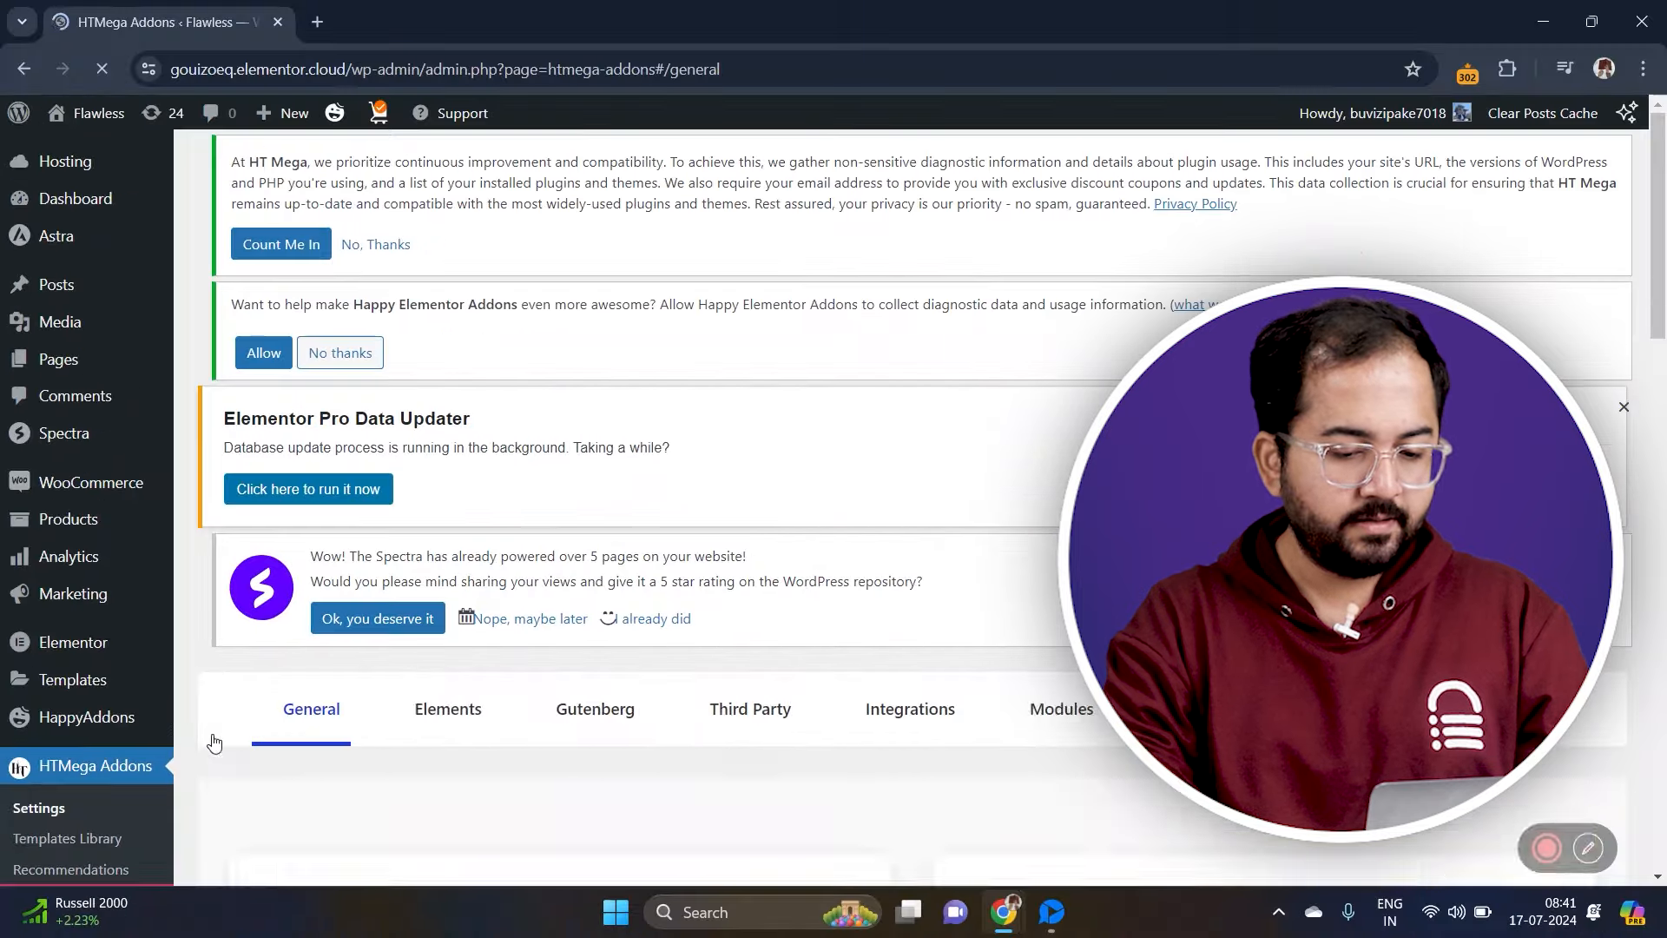
{"action": "scroll", "coordinate": [212, 741], "scroll_direction": "down", "scroll_amount": 3}
{"action": "left_click", "coordinate": [446, 436]}
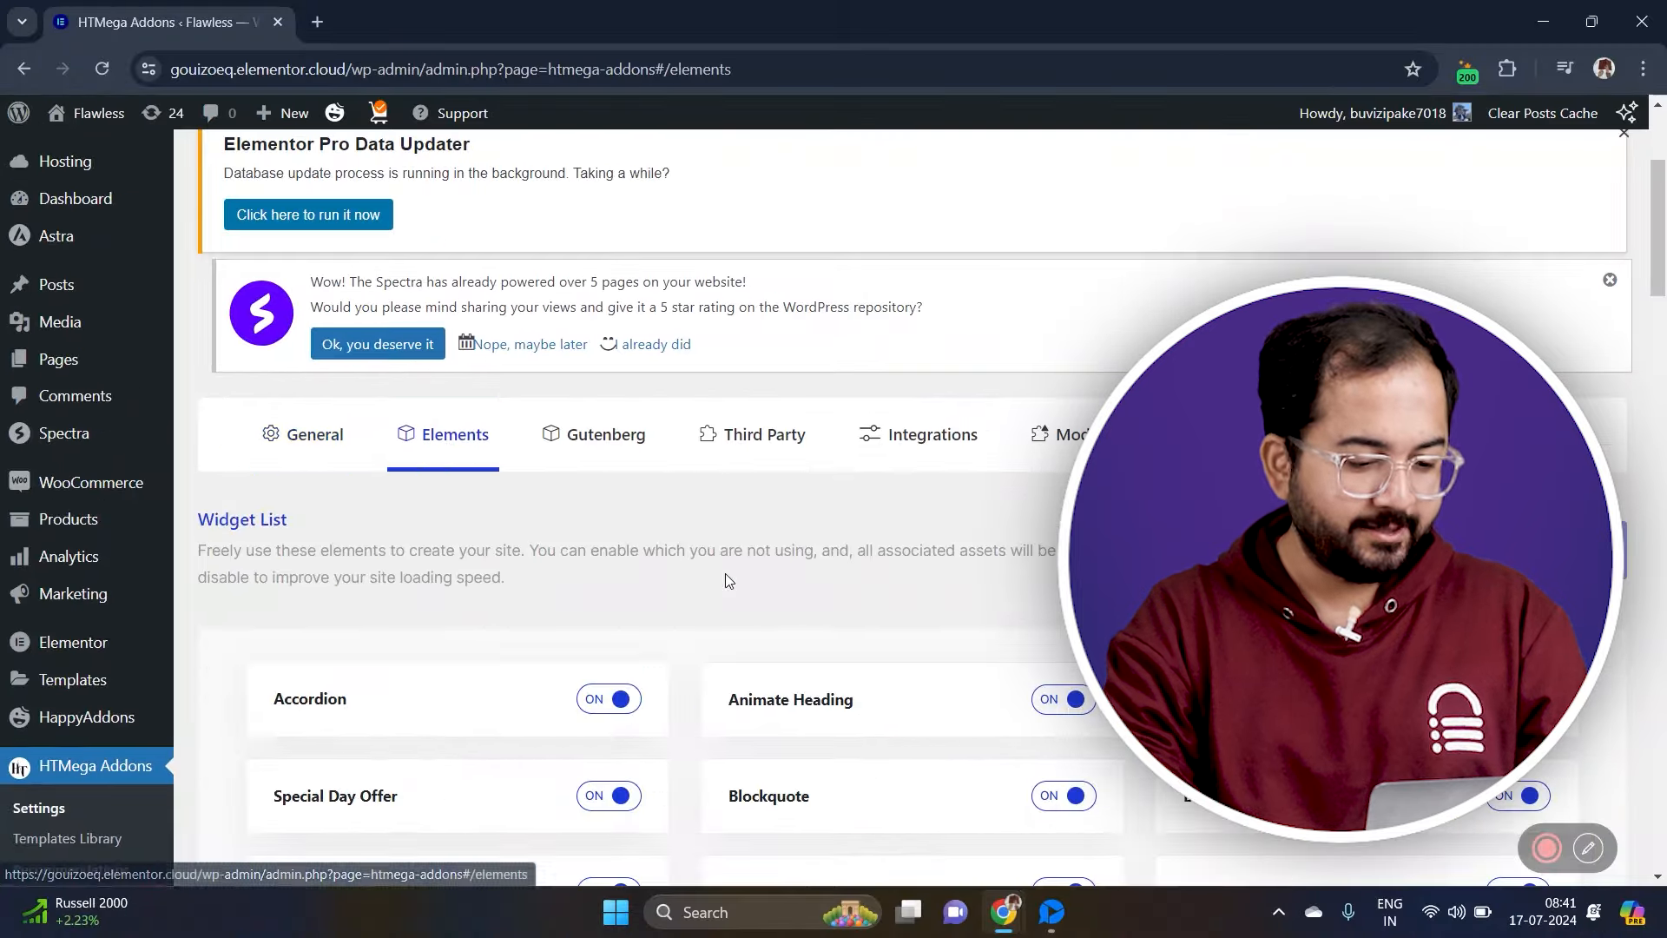
{"action": "scroll", "coordinate": [726, 577], "scroll_direction": "down", "scroll_amount": 8}
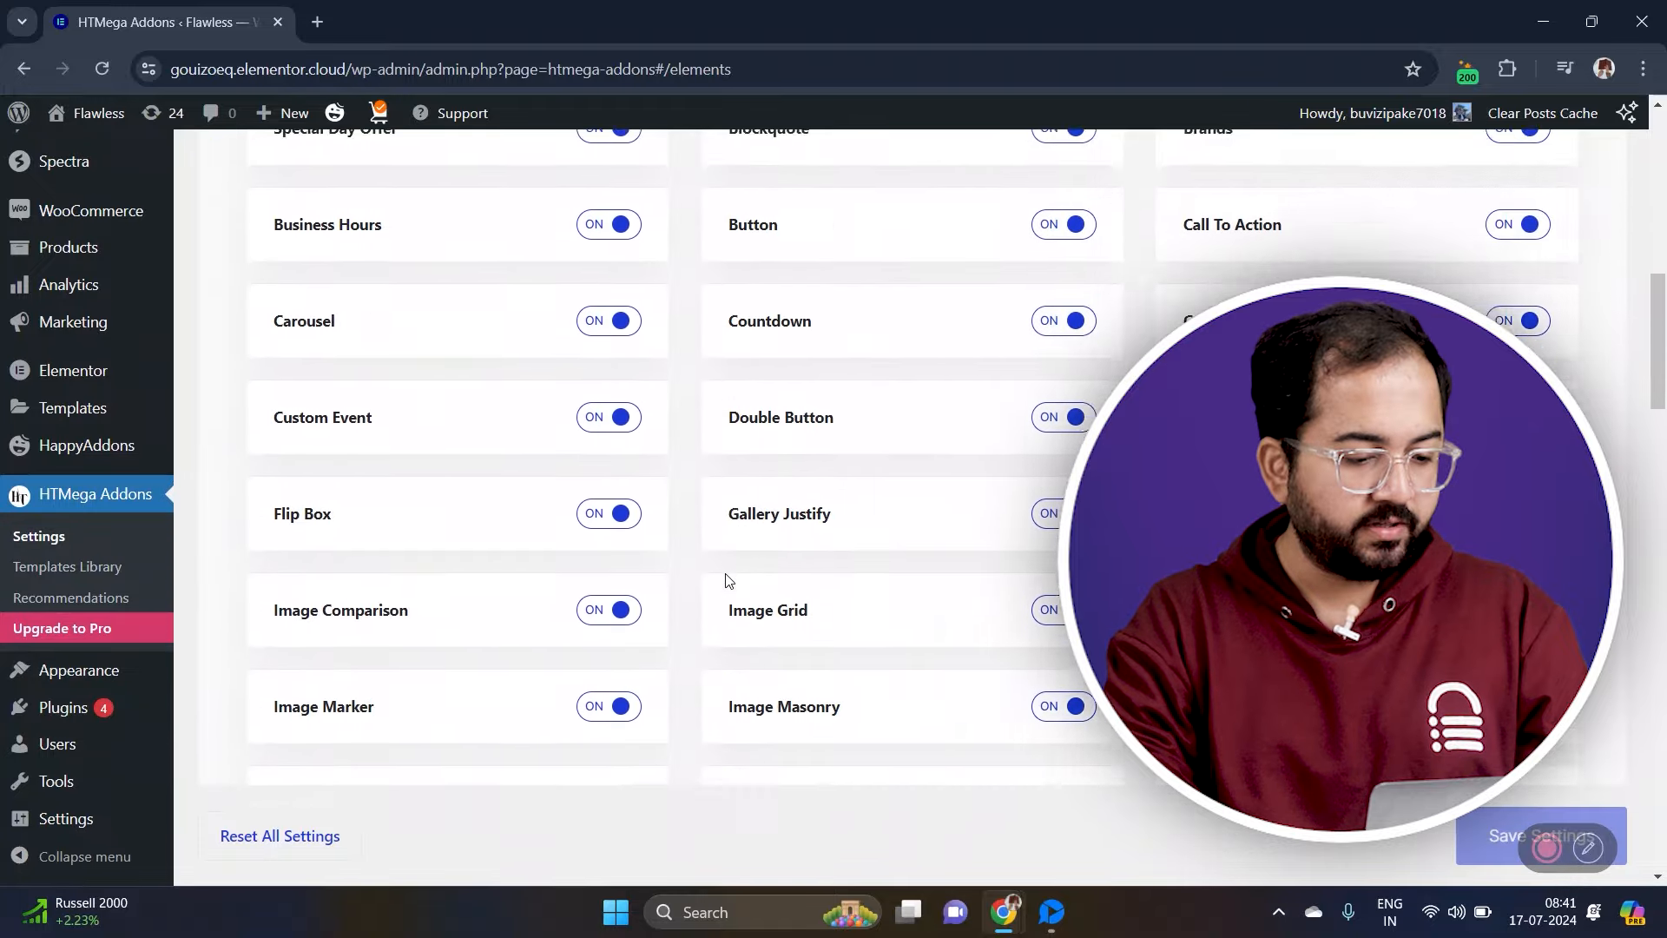
{"action": "scroll", "coordinate": [726, 580], "scroll_direction": "down", "scroll_amount": 14}
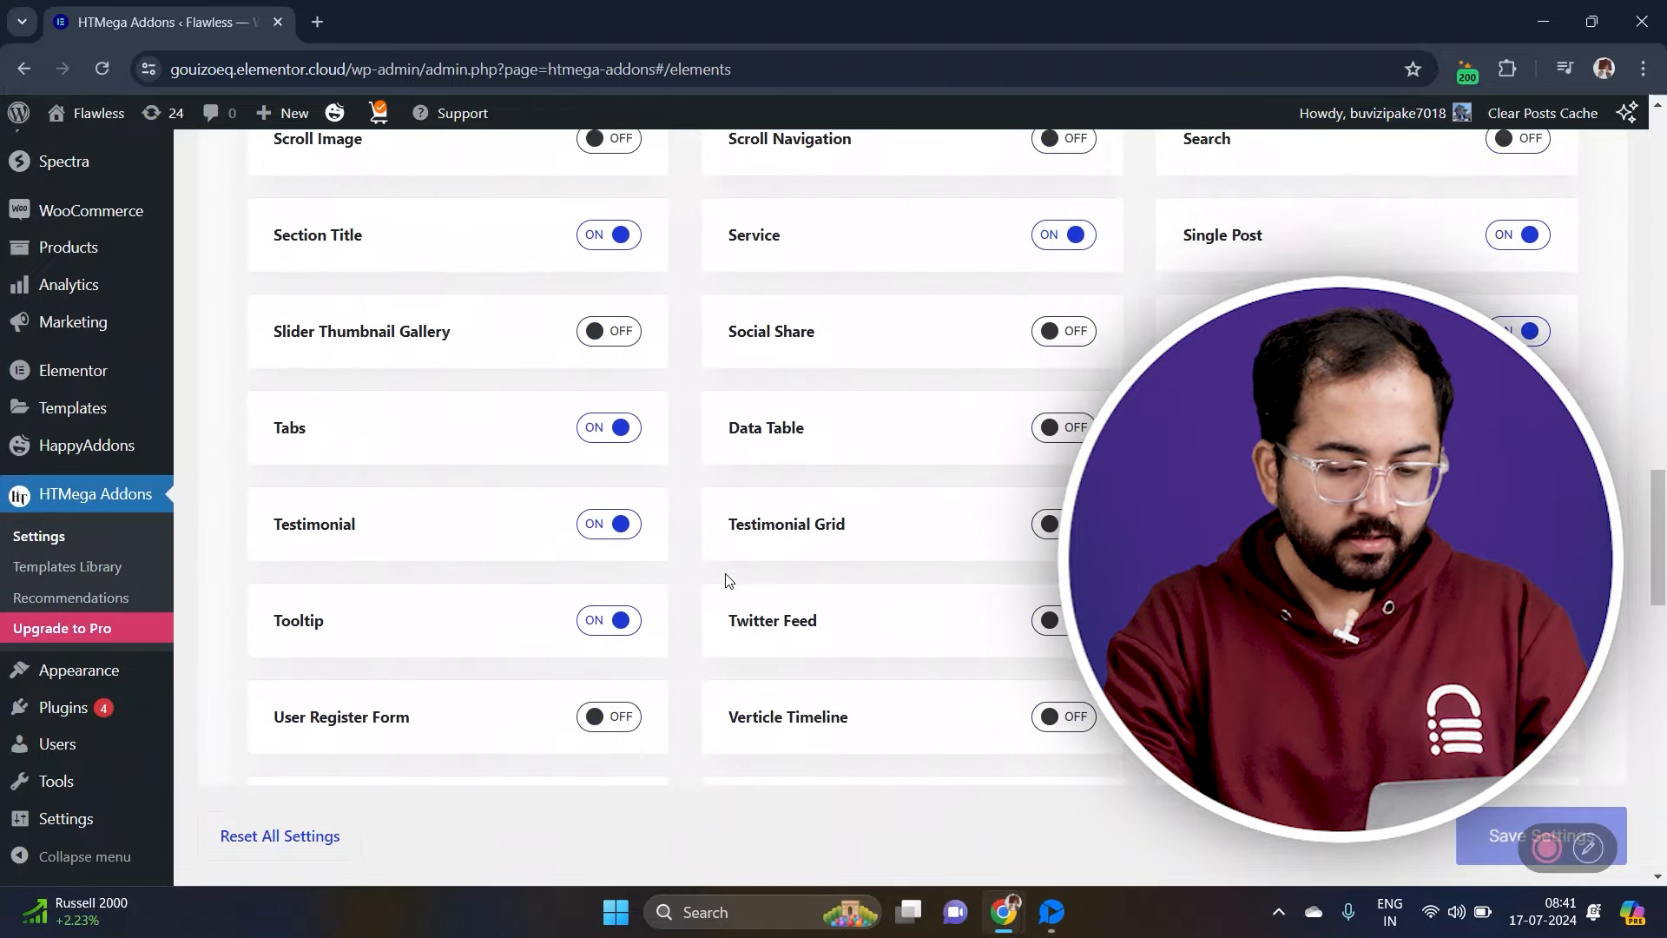
{"action": "scroll", "coordinate": [727, 580], "scroll_direction": "down", "scroll_amount": 1}
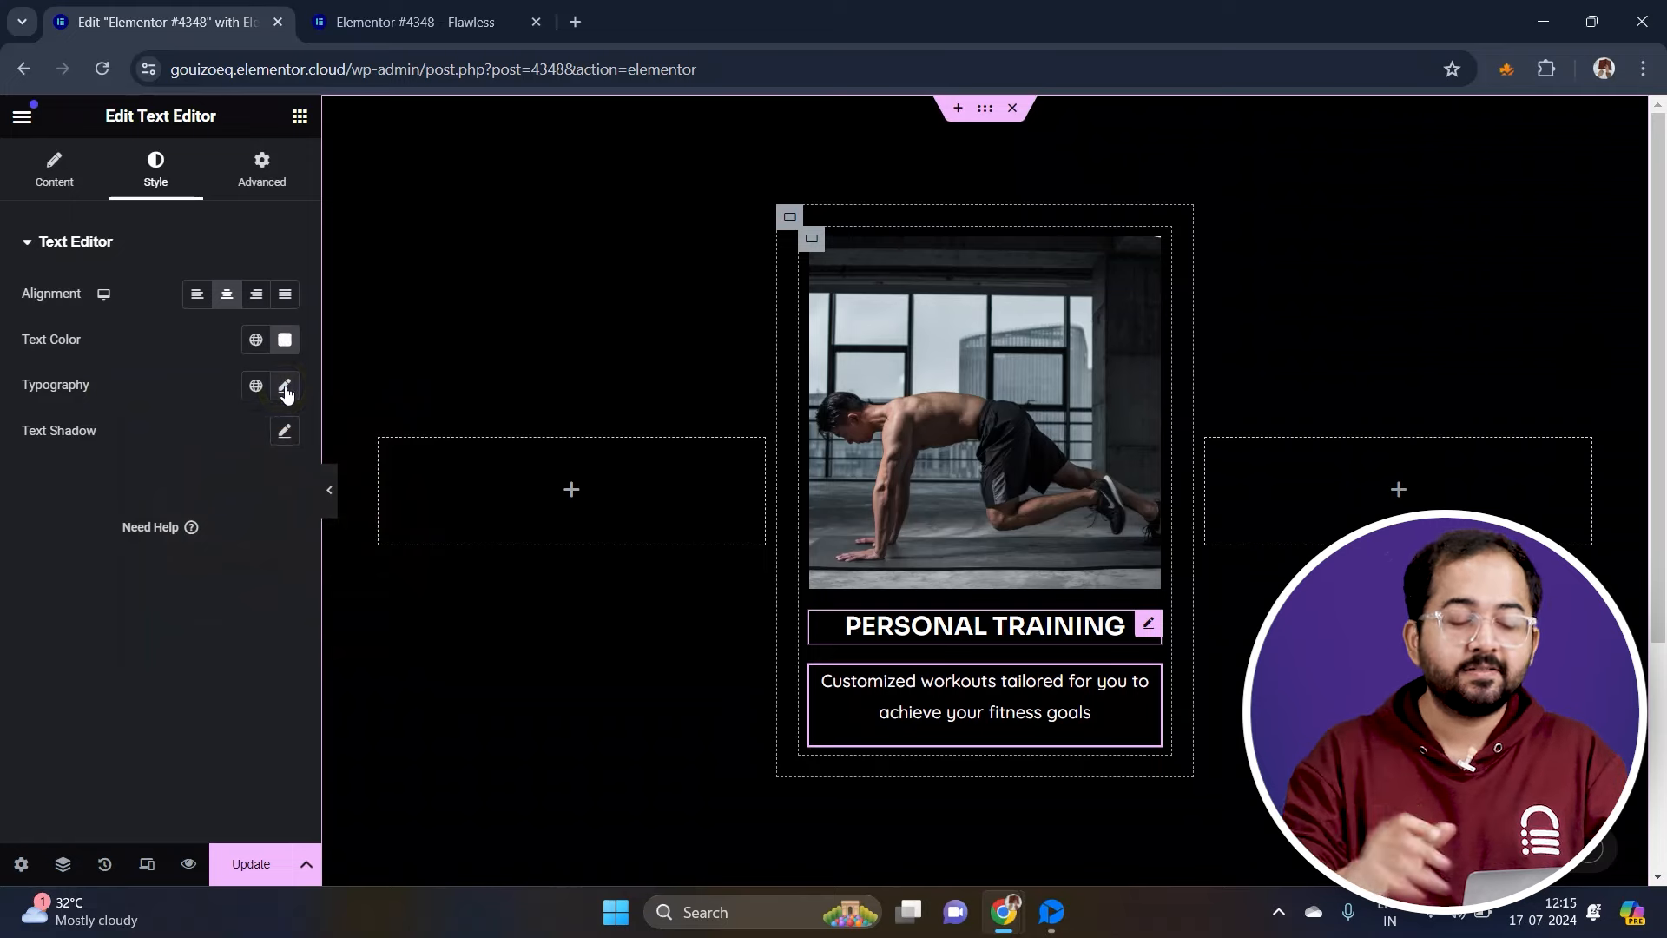
Open the typography settings of the description text under the PERSONAL TRAINING heading
{"action": "left_click", "coordinate": [285, 388]}
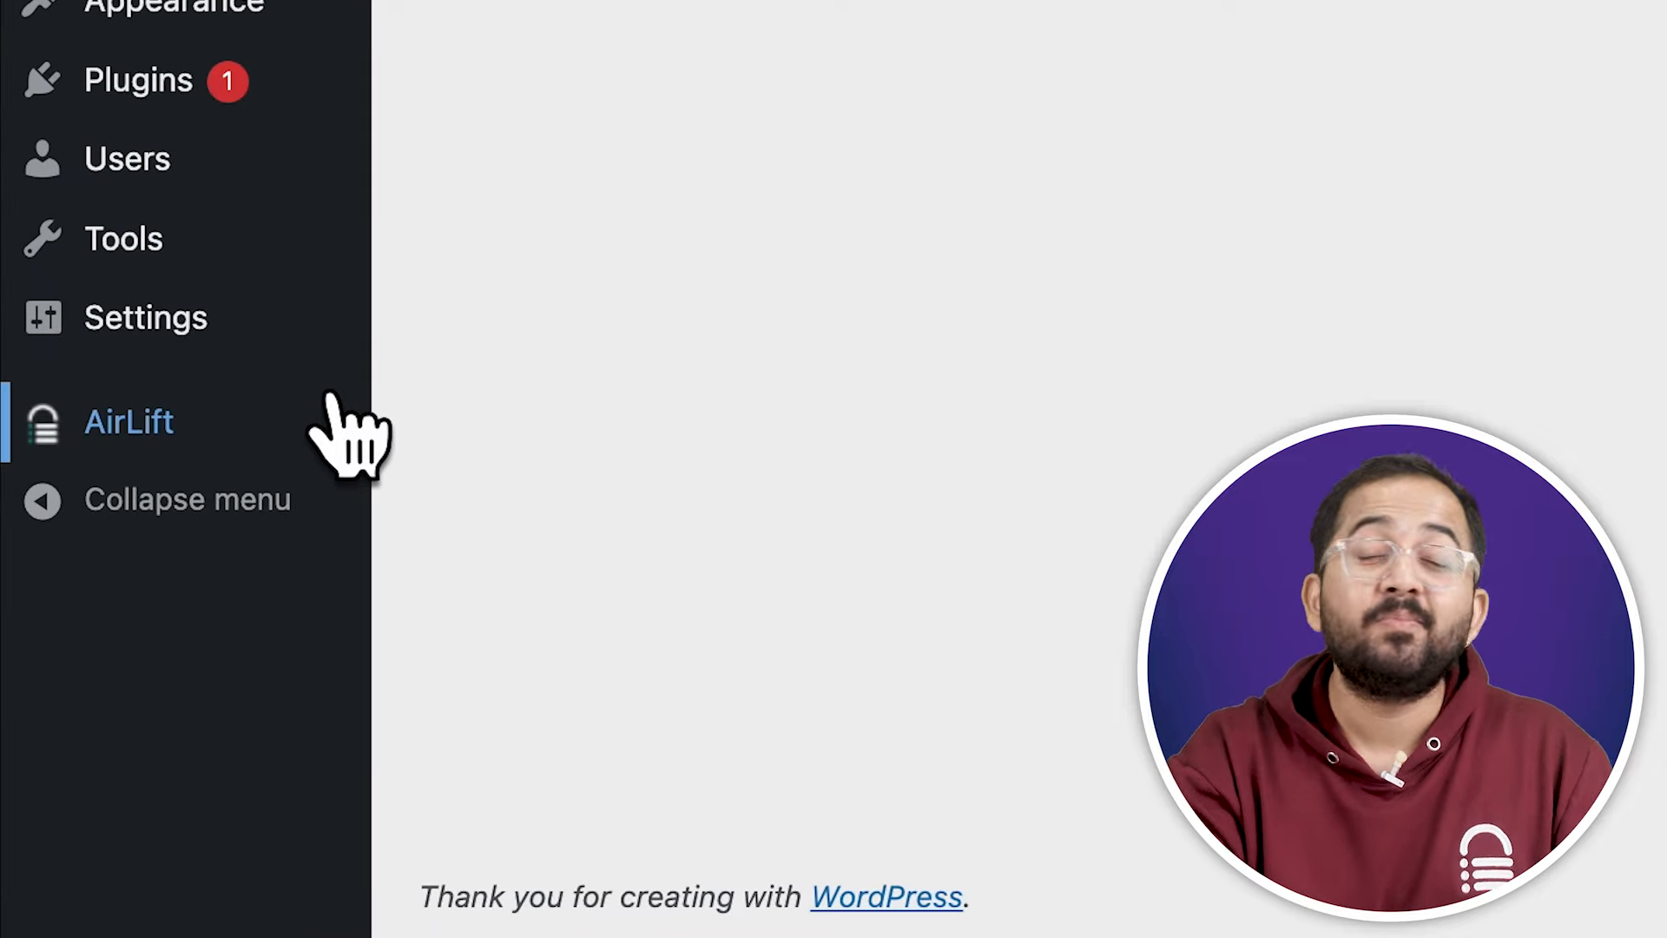
Open the AirLift plugin in the WordPress dashboard
{"action": "left_click", "coordinate": [330, 402]}
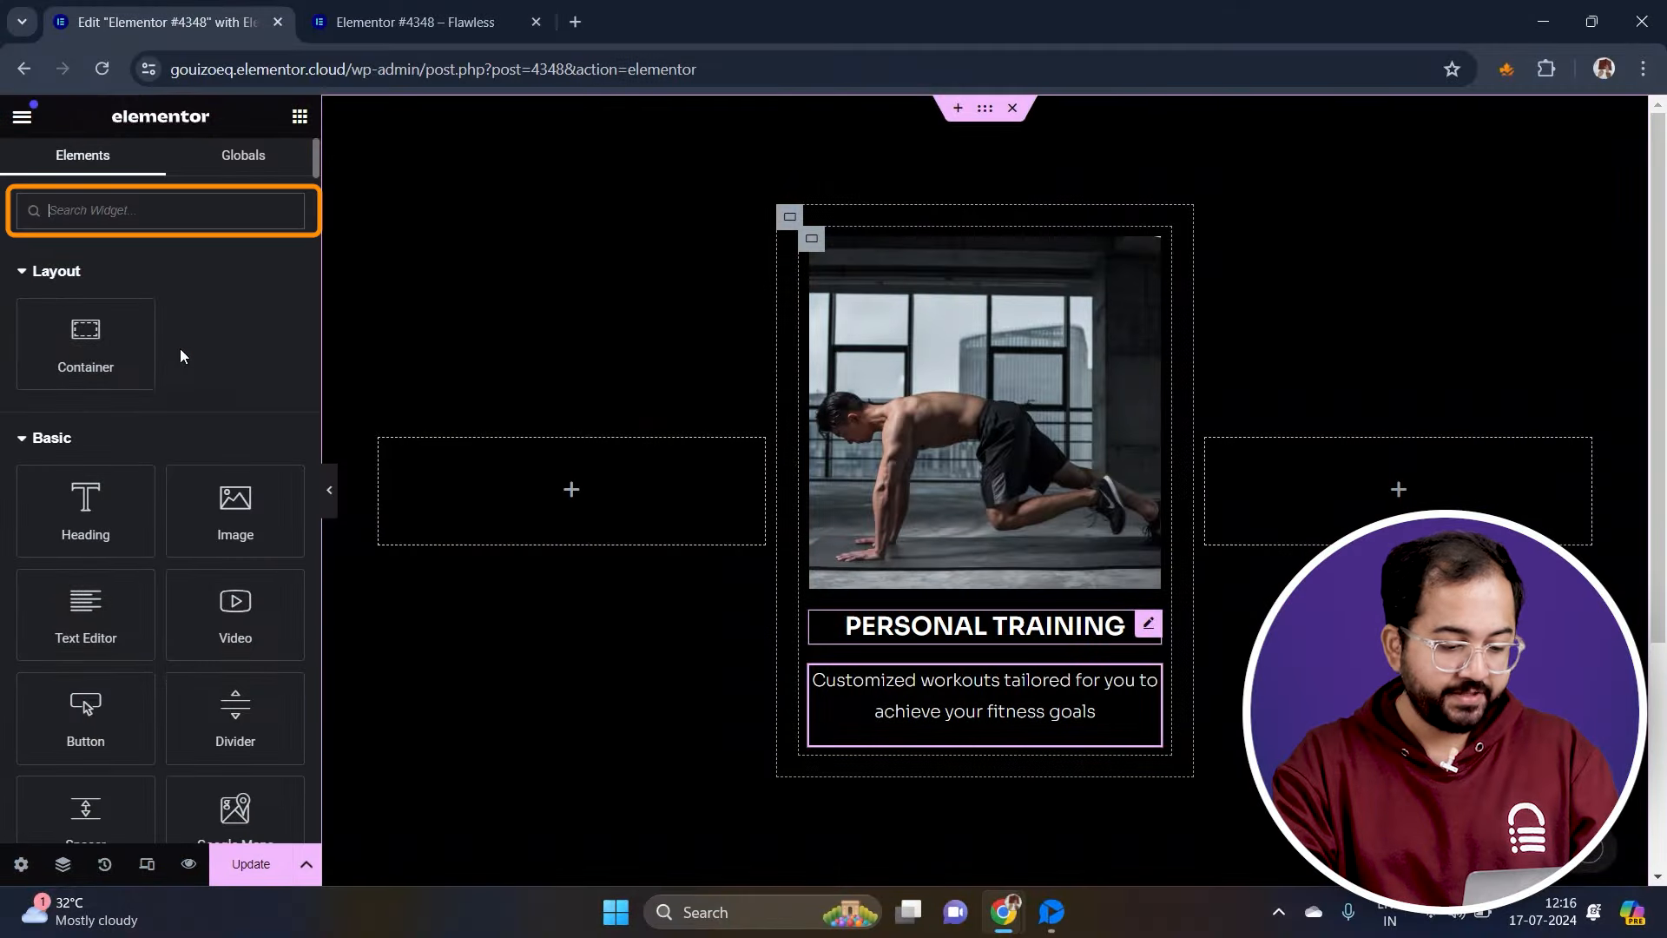
Find the Toggle widget and place it below the description text in the PERSONAL TRAINING card
{"action": "type", "text": "TOGGLE"}
{"action": "left_click_drag", "start_coordinate": [85, 495], "coordinate": [978, 719]}
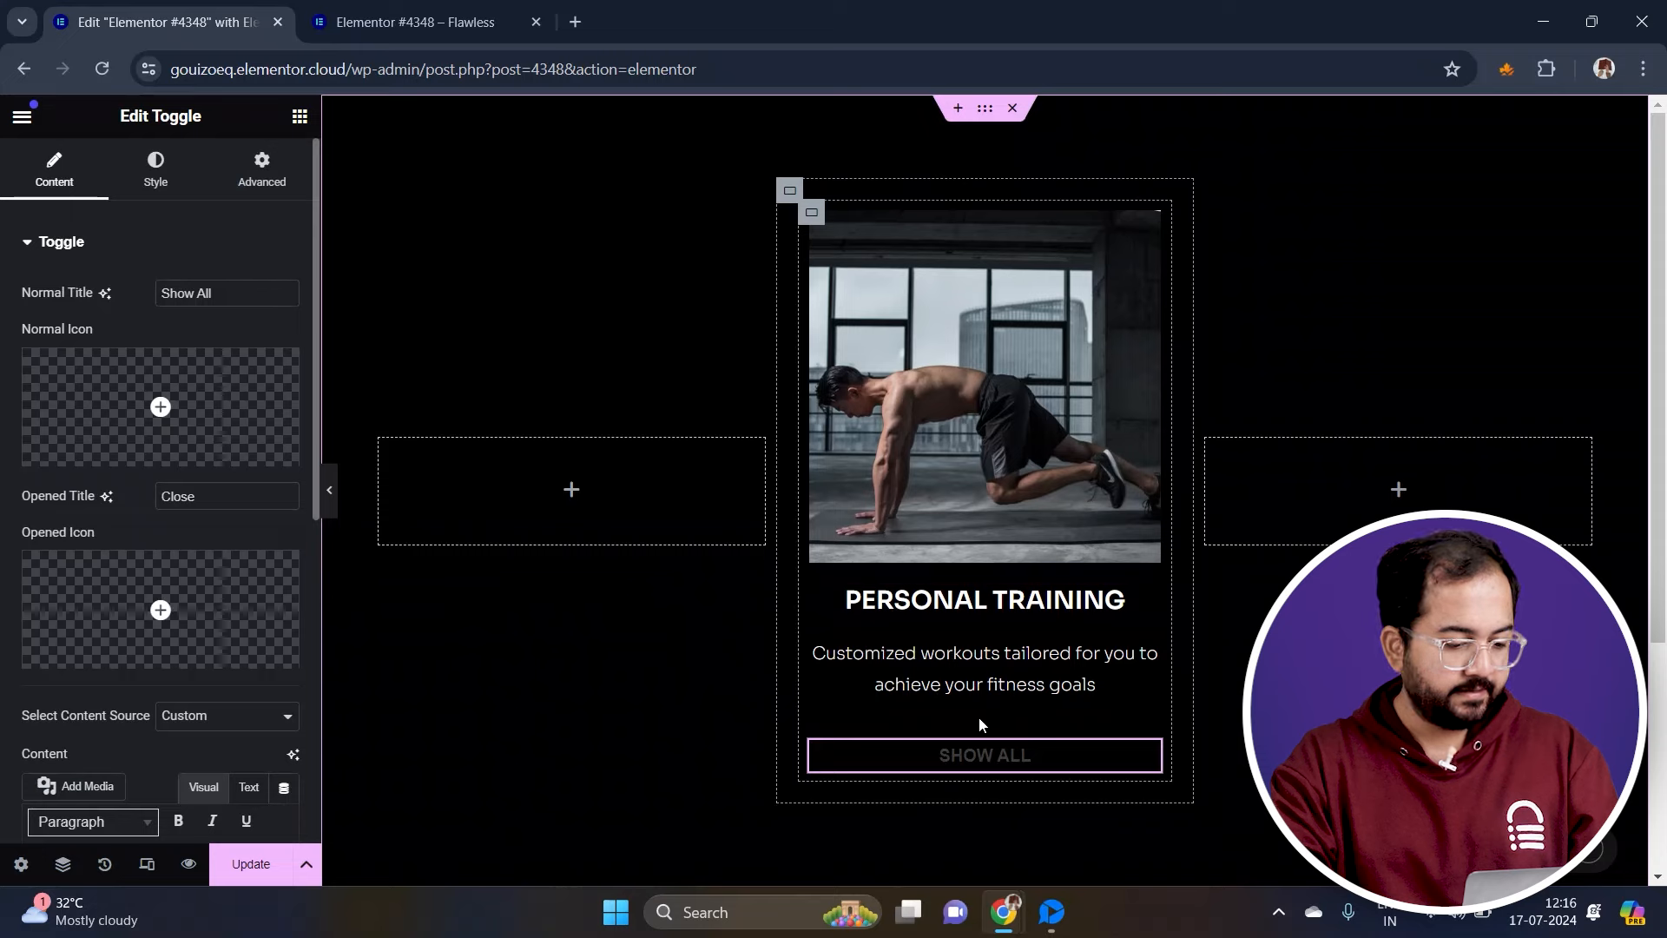
Replace the toggle's placeholder content with a bulleted list covering one-on-one attention, tailored workouts, and motivation and expert advice
{"action": "scroll", "coordinate": [160, 536], "scroll_direction": "down", "scroll_amount": 5}
{"action": "key", "text": "ctrl+a"}
{"action": "key", "text": "Delete"}
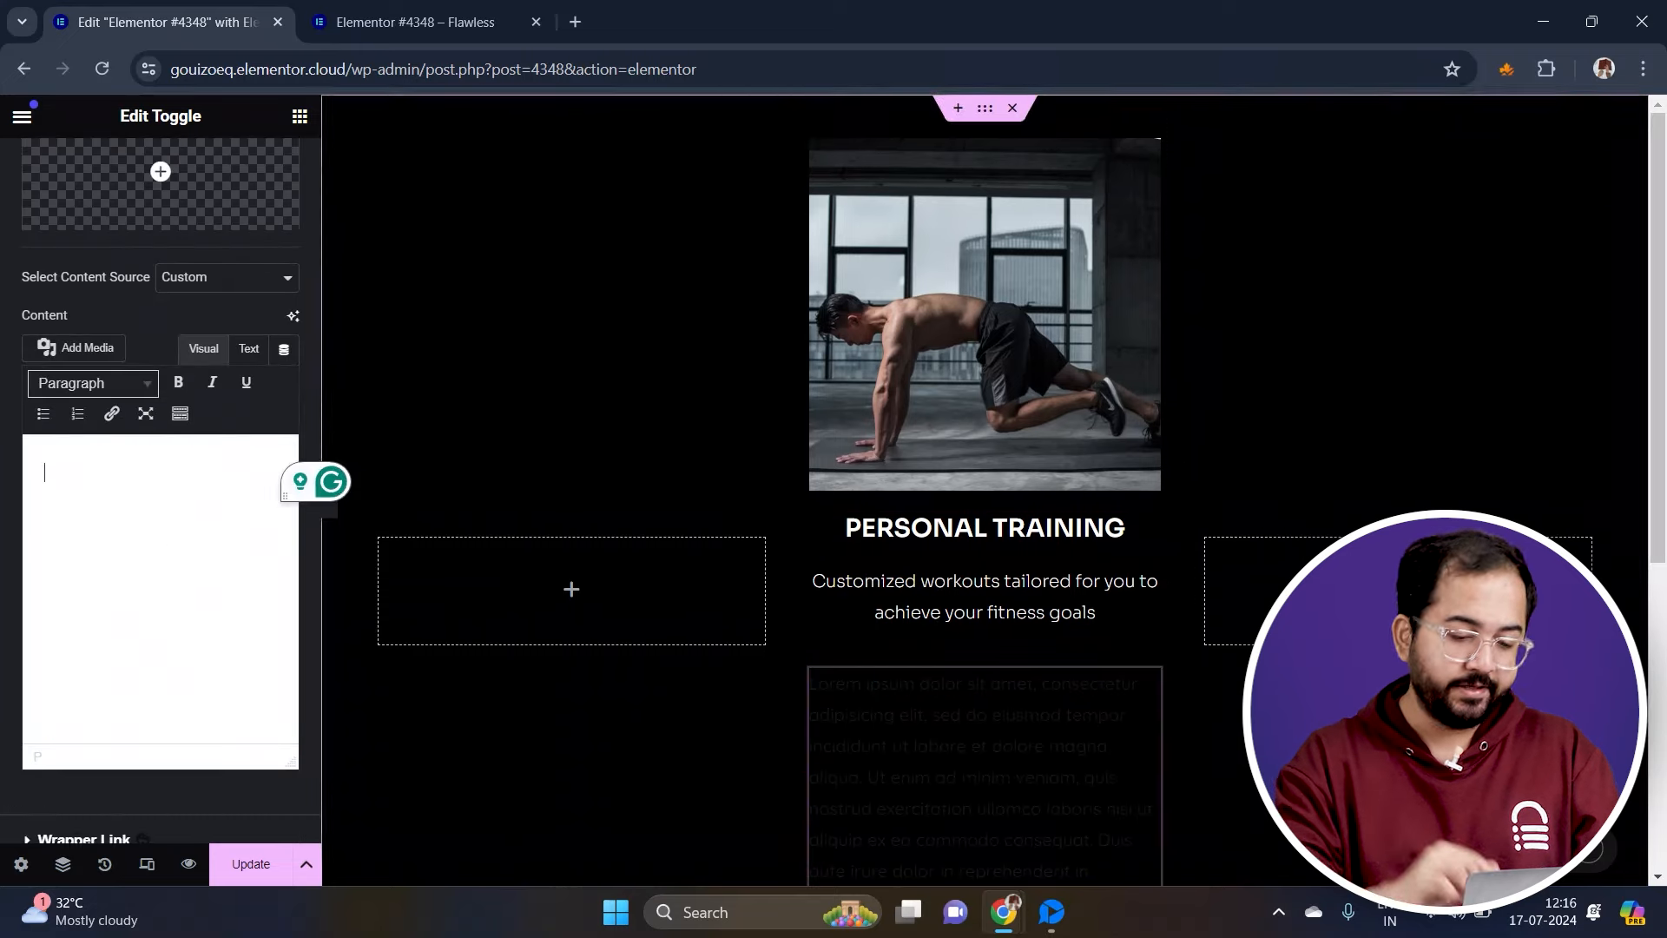
{"action": "type", "text": "One-on-one attention from a personal trainer. \"Workouts tailored to your specific goals and fitness level. \"Motivation and expert advice at every step."}
{"action": "left_click", "coordinate": [998, 757]}
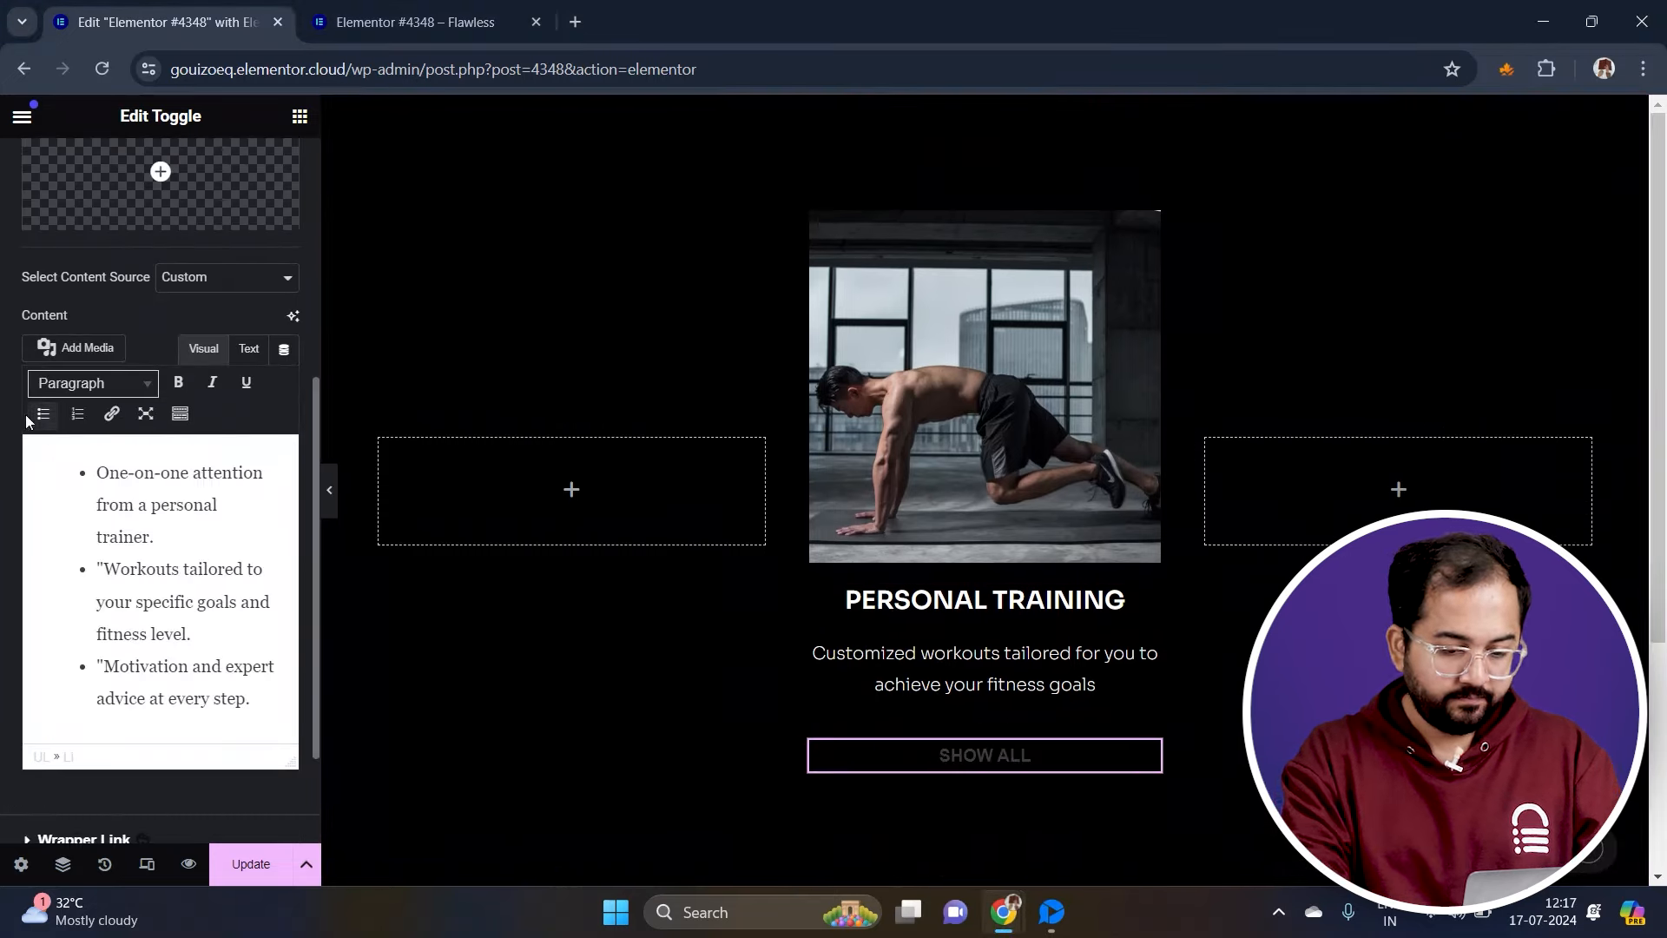
Style the toggle content with white text and the Sora font family
{"action": "scroll", "coordinate": [87, 391], "scroll_direction": "up", "scroll_amount": 5}
{"action": "left_click", "coordinate": [153, 180]}
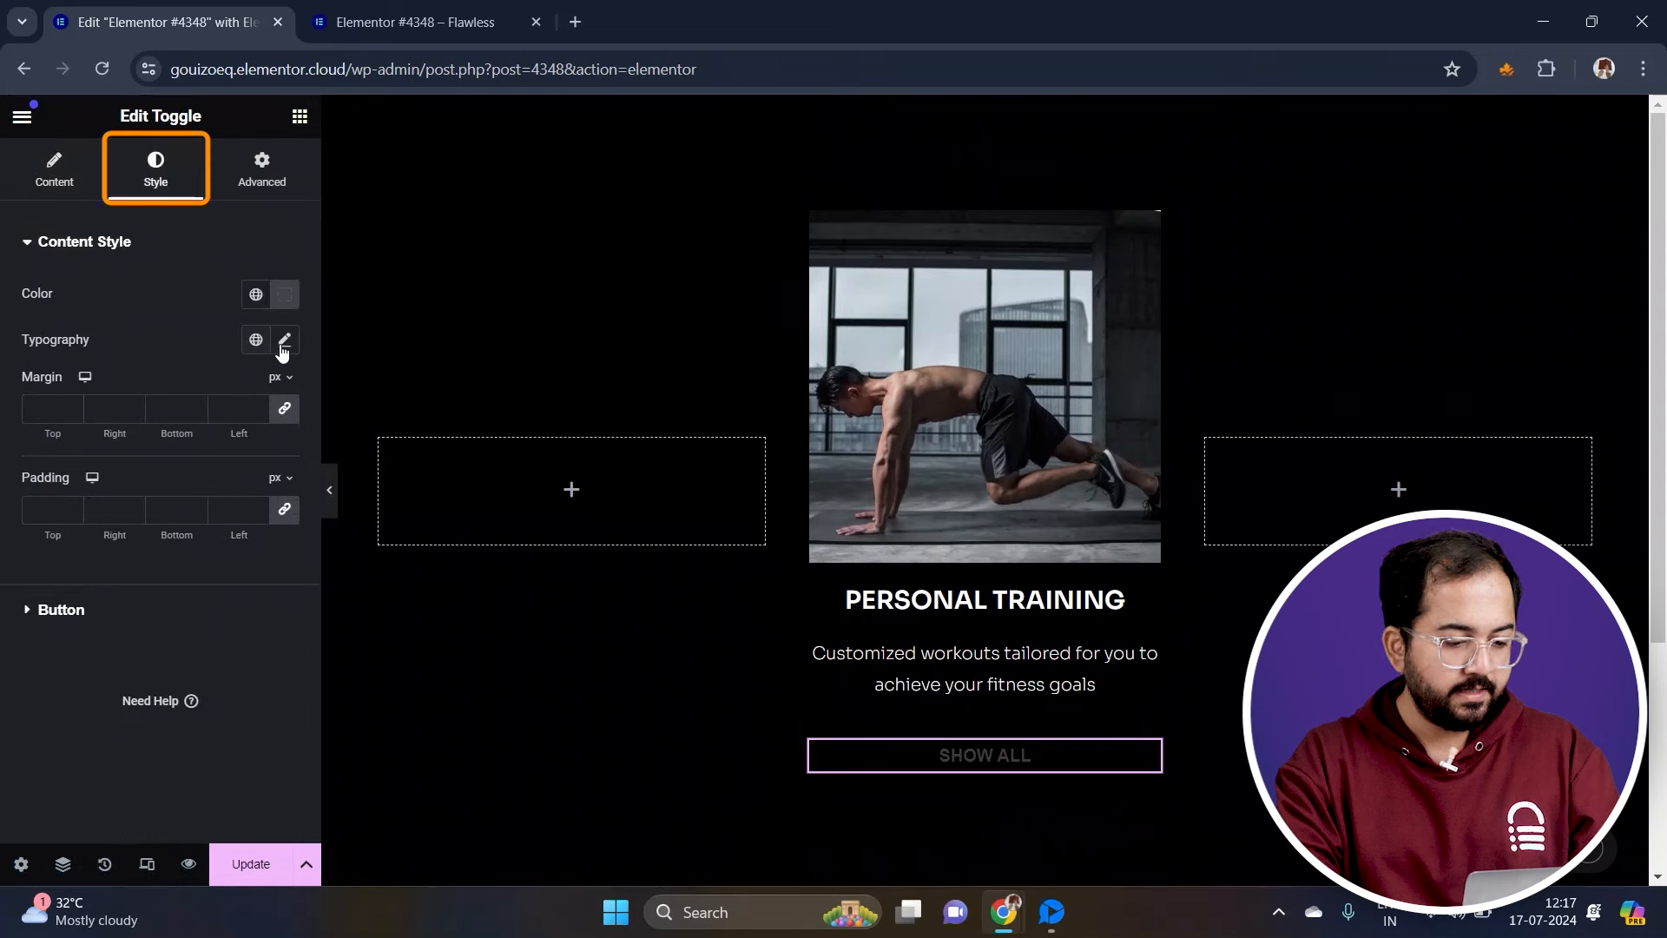
{"action": "left_click", "coordinate": [285, 294]}
{"action": "left_click", "coordinate": [285, 340]}
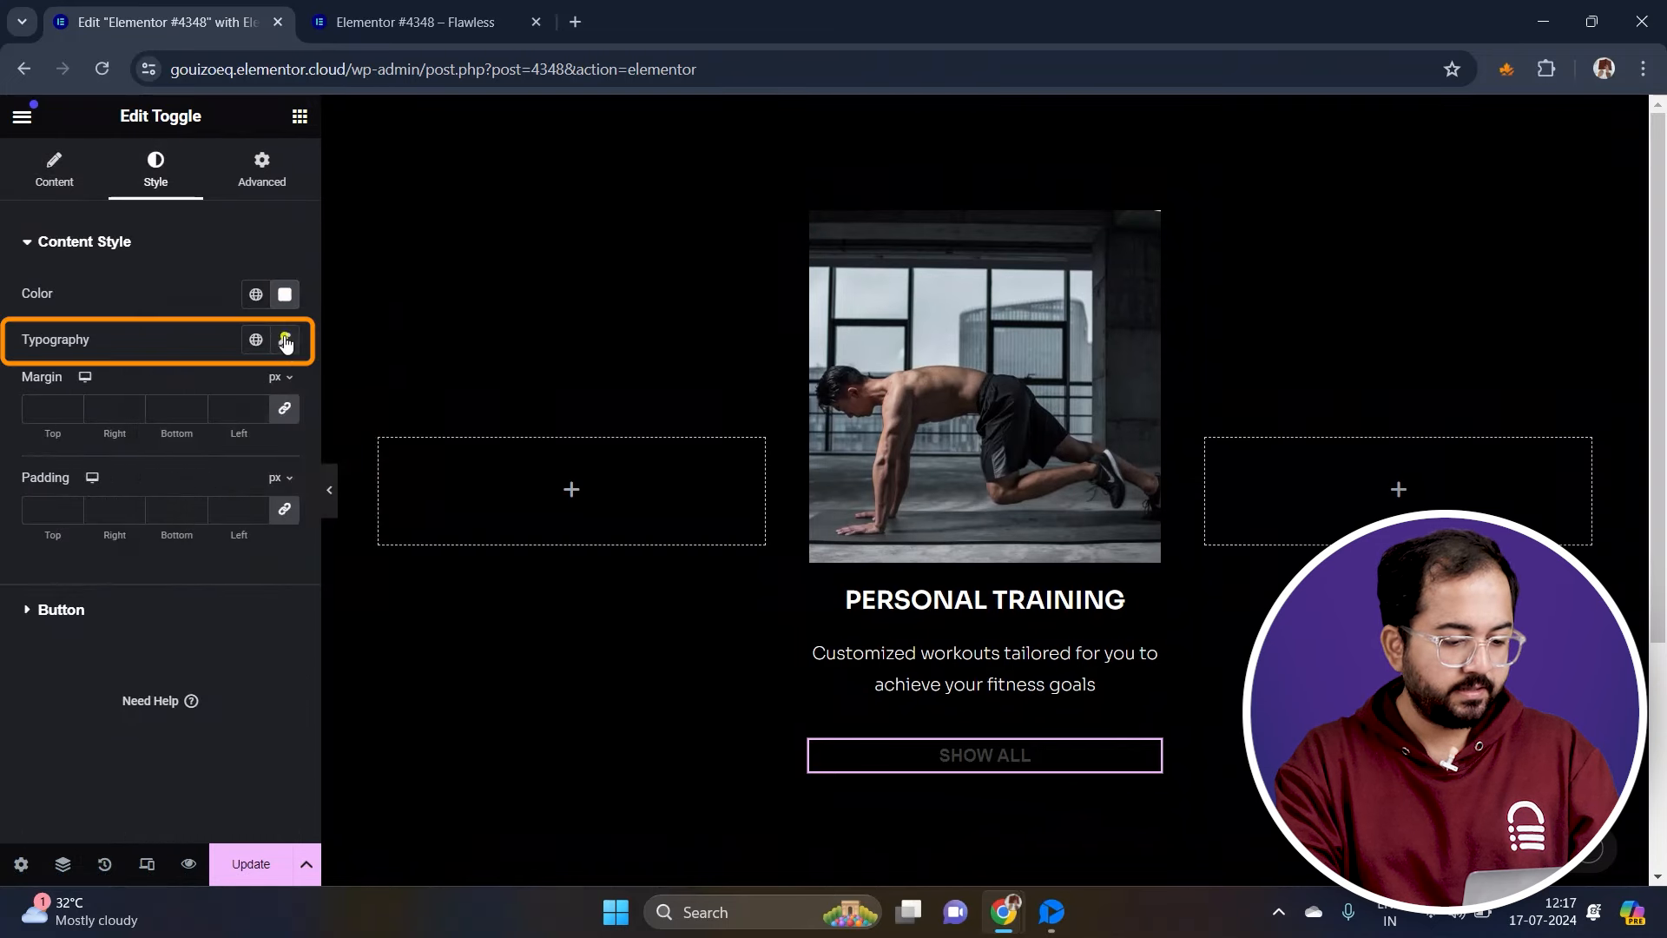
{"action": "left_click", "coordinate": [247, 442]}
{"action": "type", "text": "SORA"}
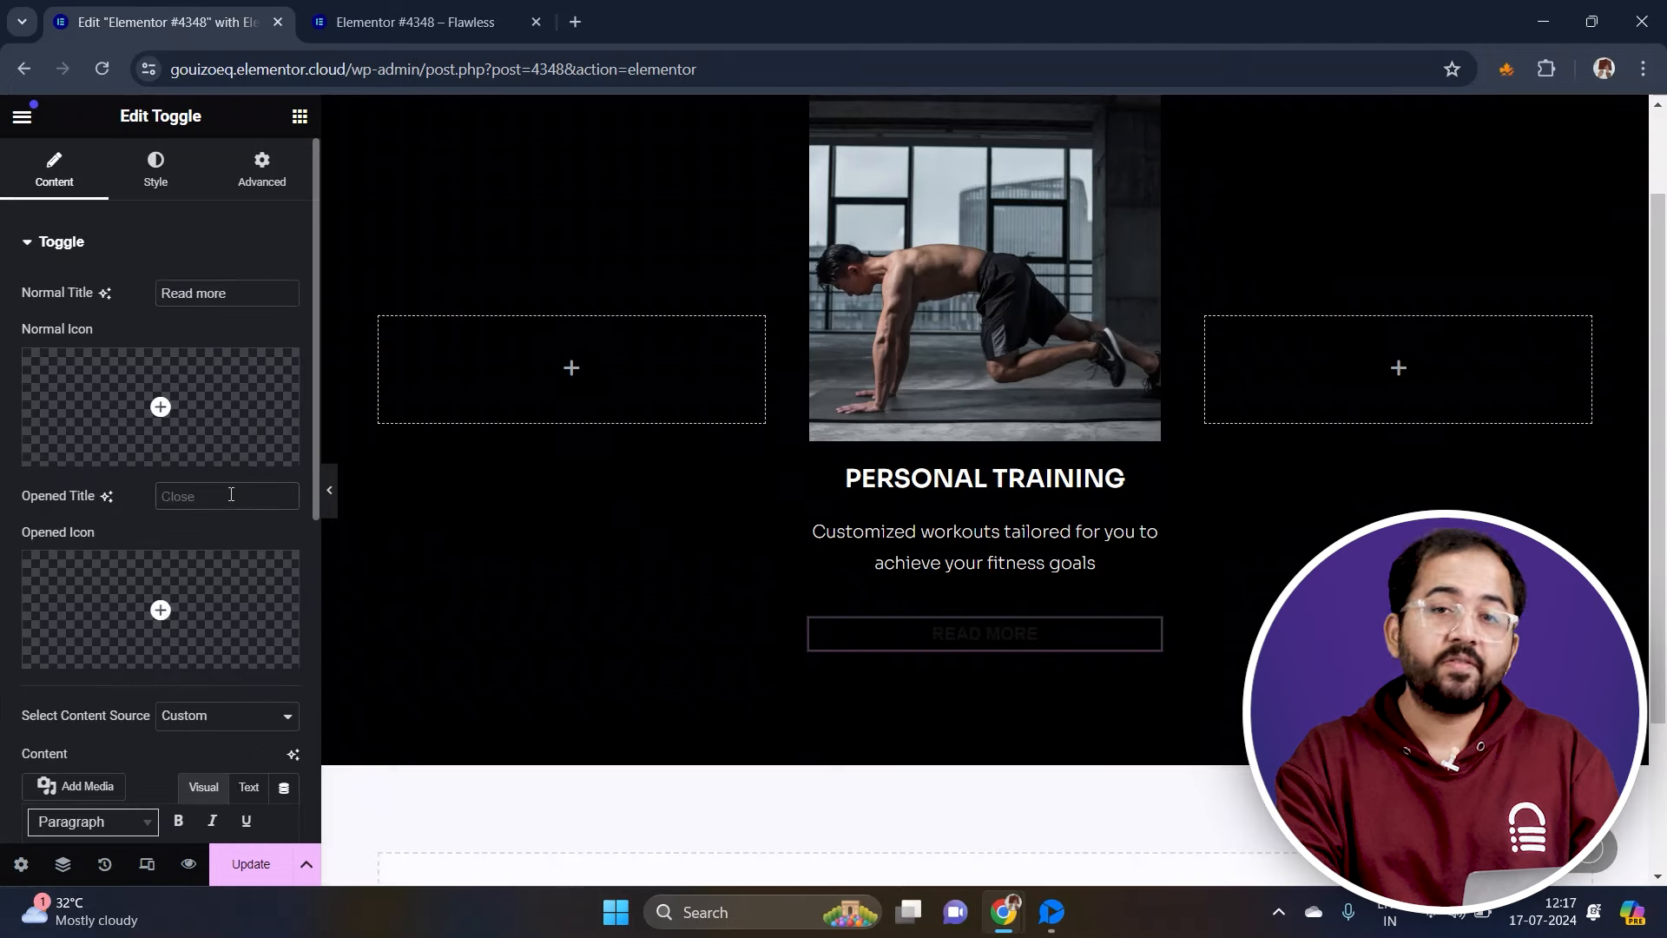
Set the toggle's normal title to "Read more" and its opened title to "Read less"
{"action": "type", "text": "Read more"}
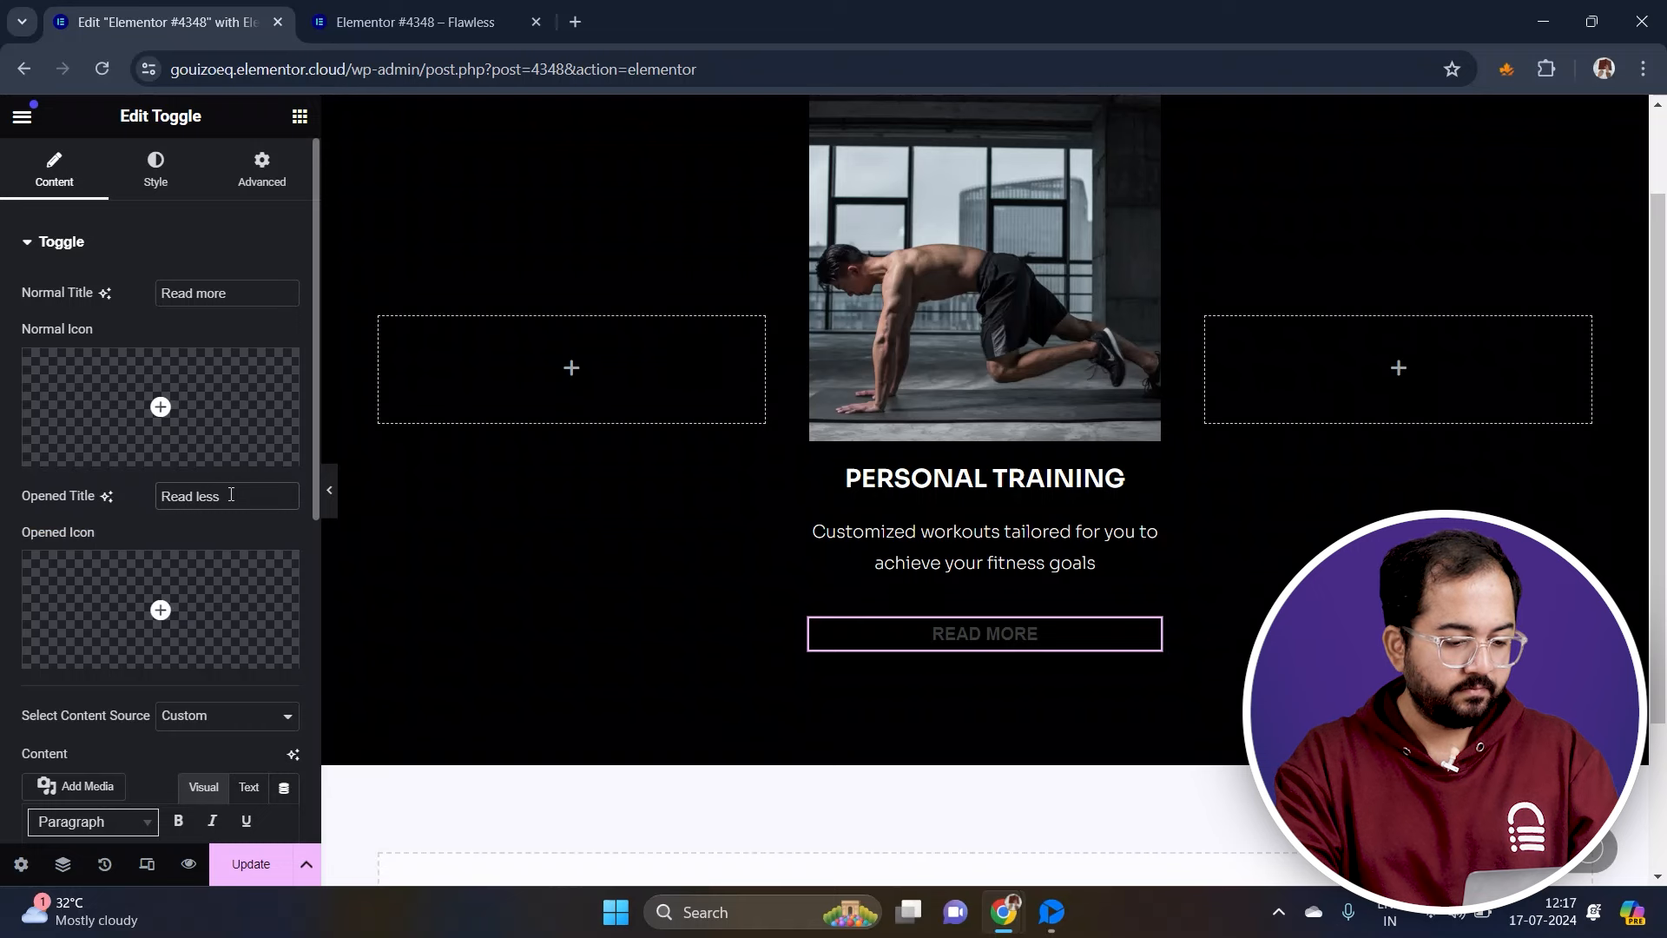
Give the toggle button a classic lime-green background and black text, #000000
{"action": "left_click", "coordinate": [155, 184]}
{"action": "left_click", "coordinate": [122, 610]}
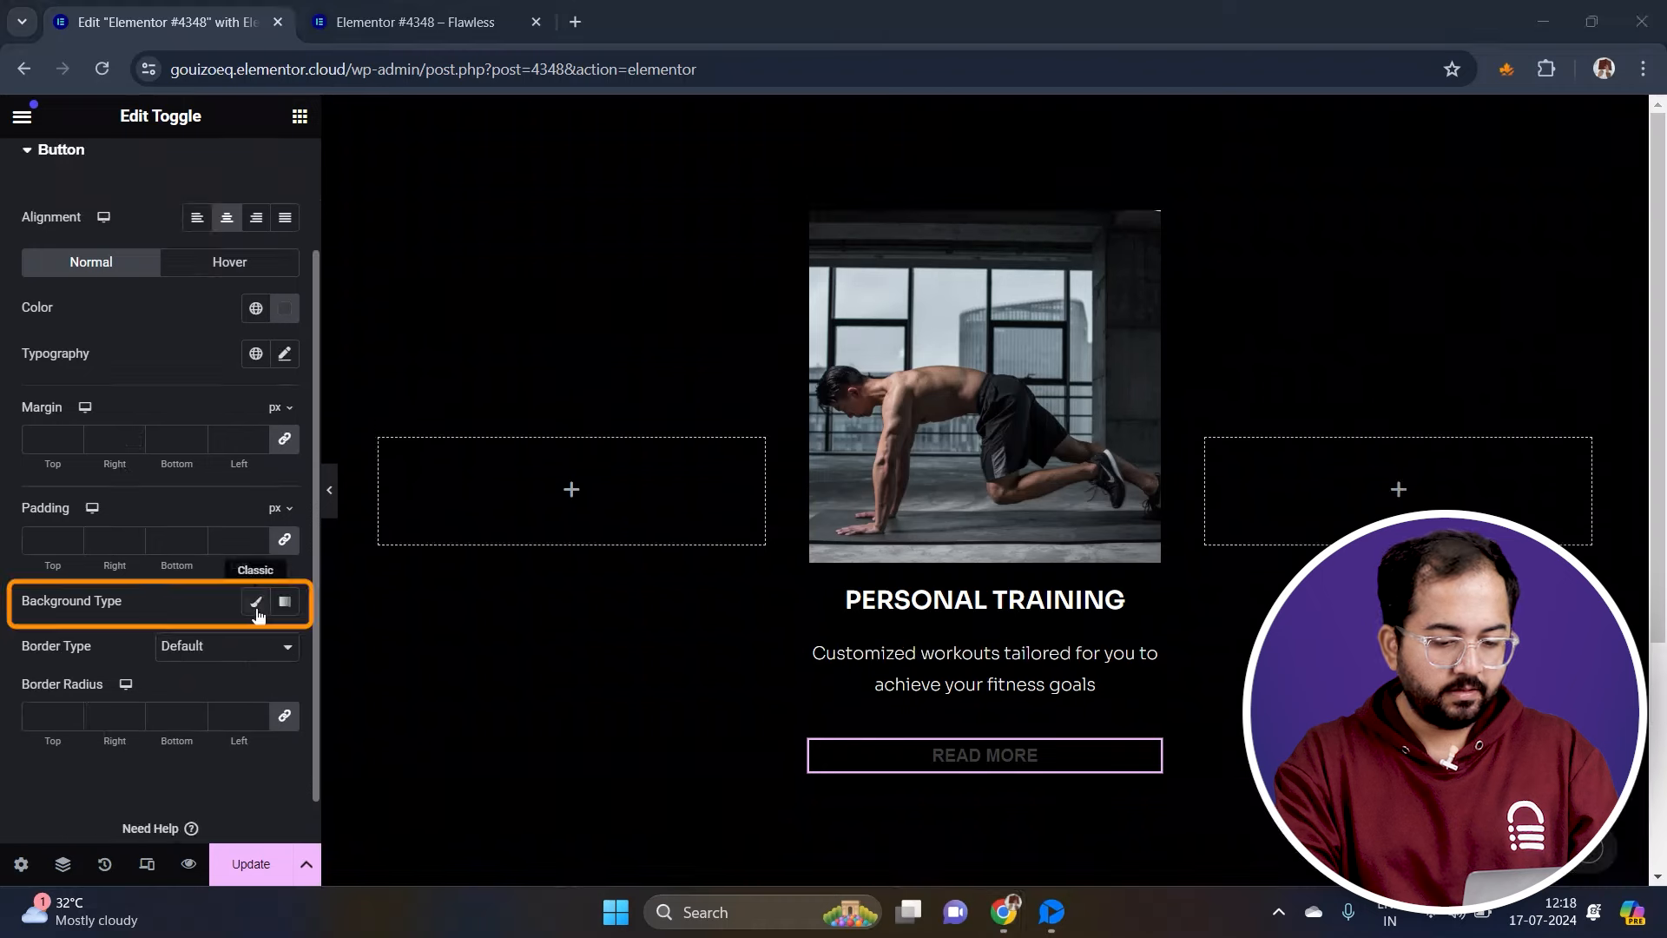
{"action": "left_click", "coordinate": [255, 600]}
{"action": "left_click", "coordinate": [284, 647]}
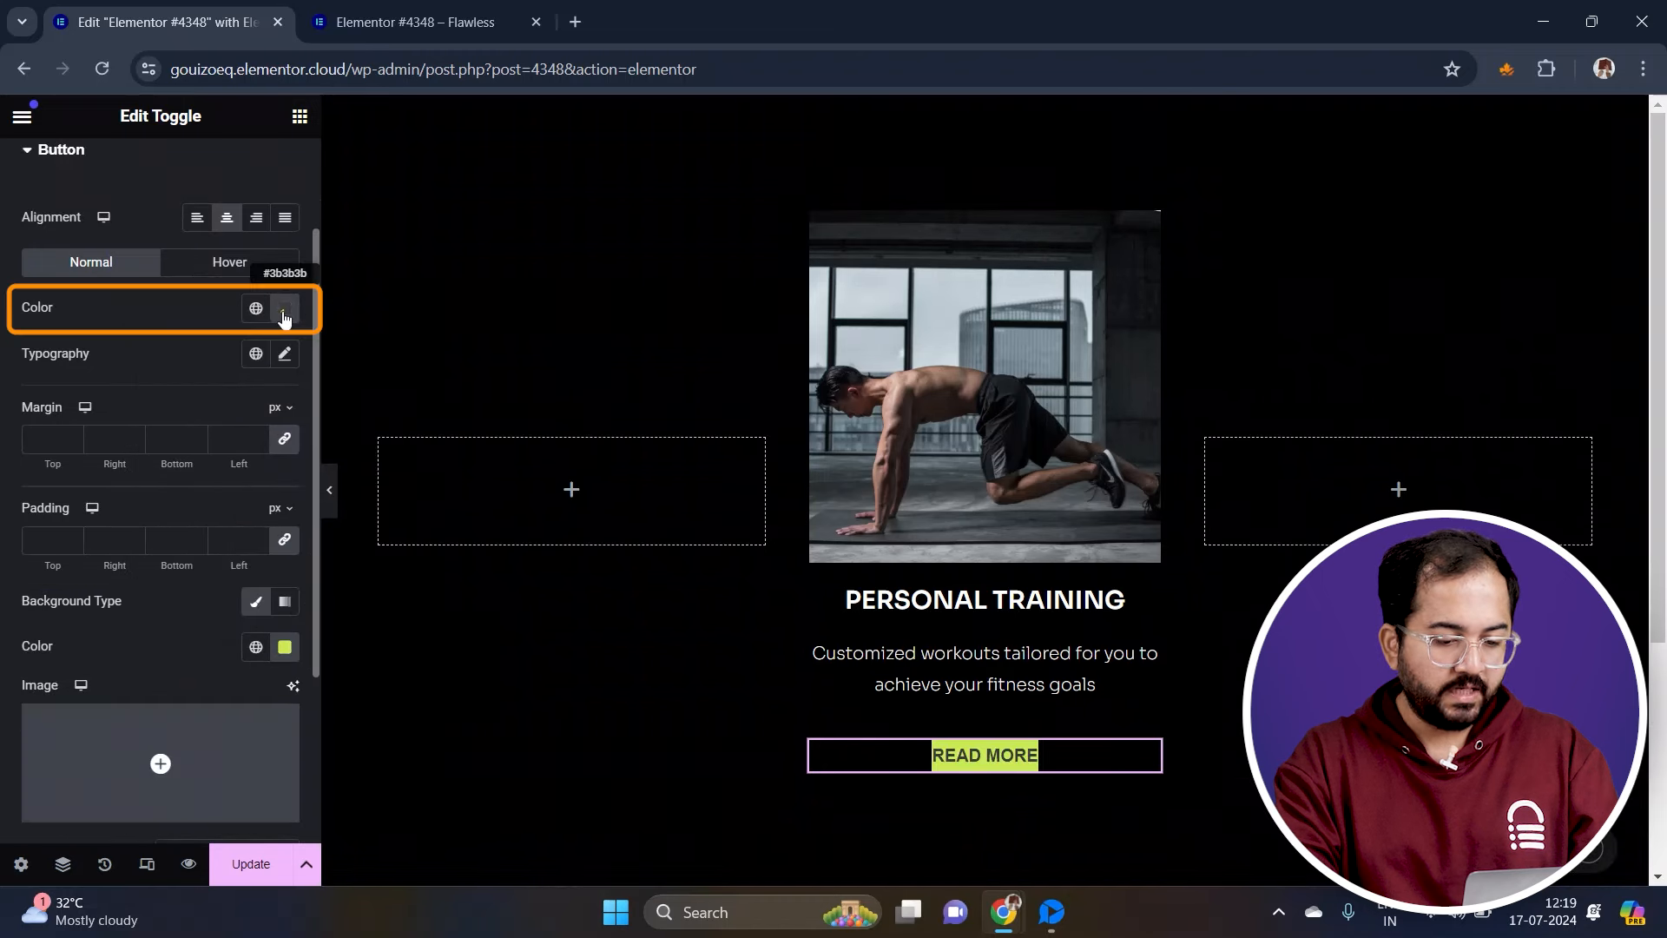
{"action": "left_click", "coordinate": [284, 308]}
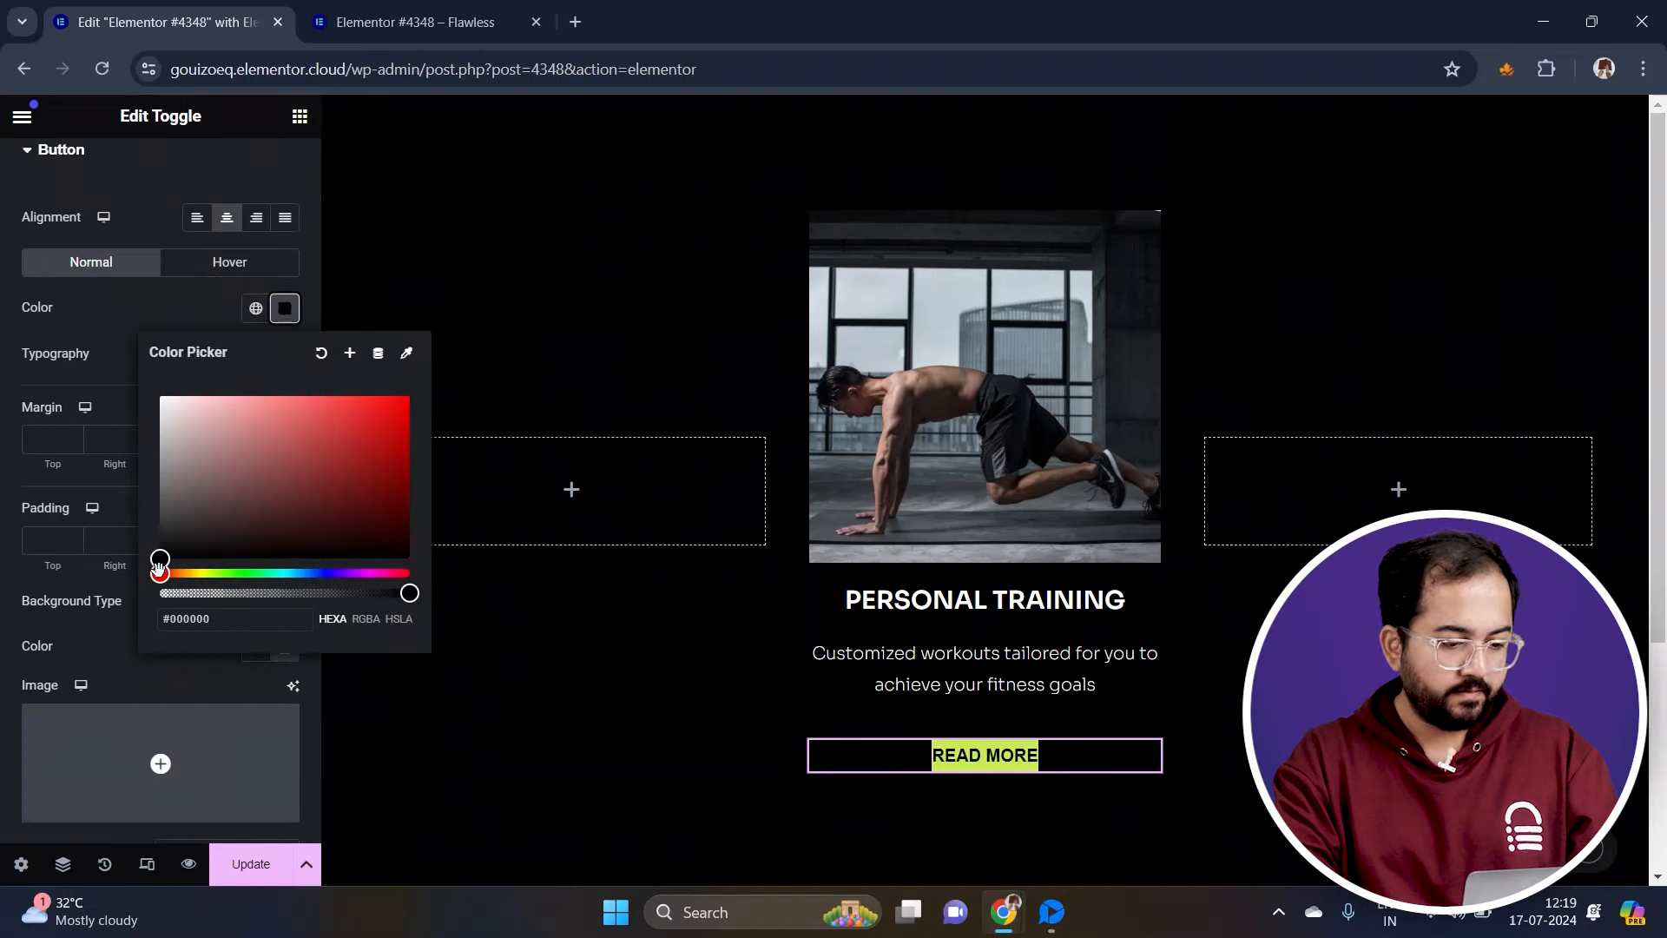
{"action": "left_click", "coordinate": [148, 659]}
Give the toggle button a solid border with rounded corners and padding of 0 top and bottom, 17 px right and left
{"action": "scroll", "coordinate": [149, 608], "scroll_direction": "down", "scroll_amount": 3}
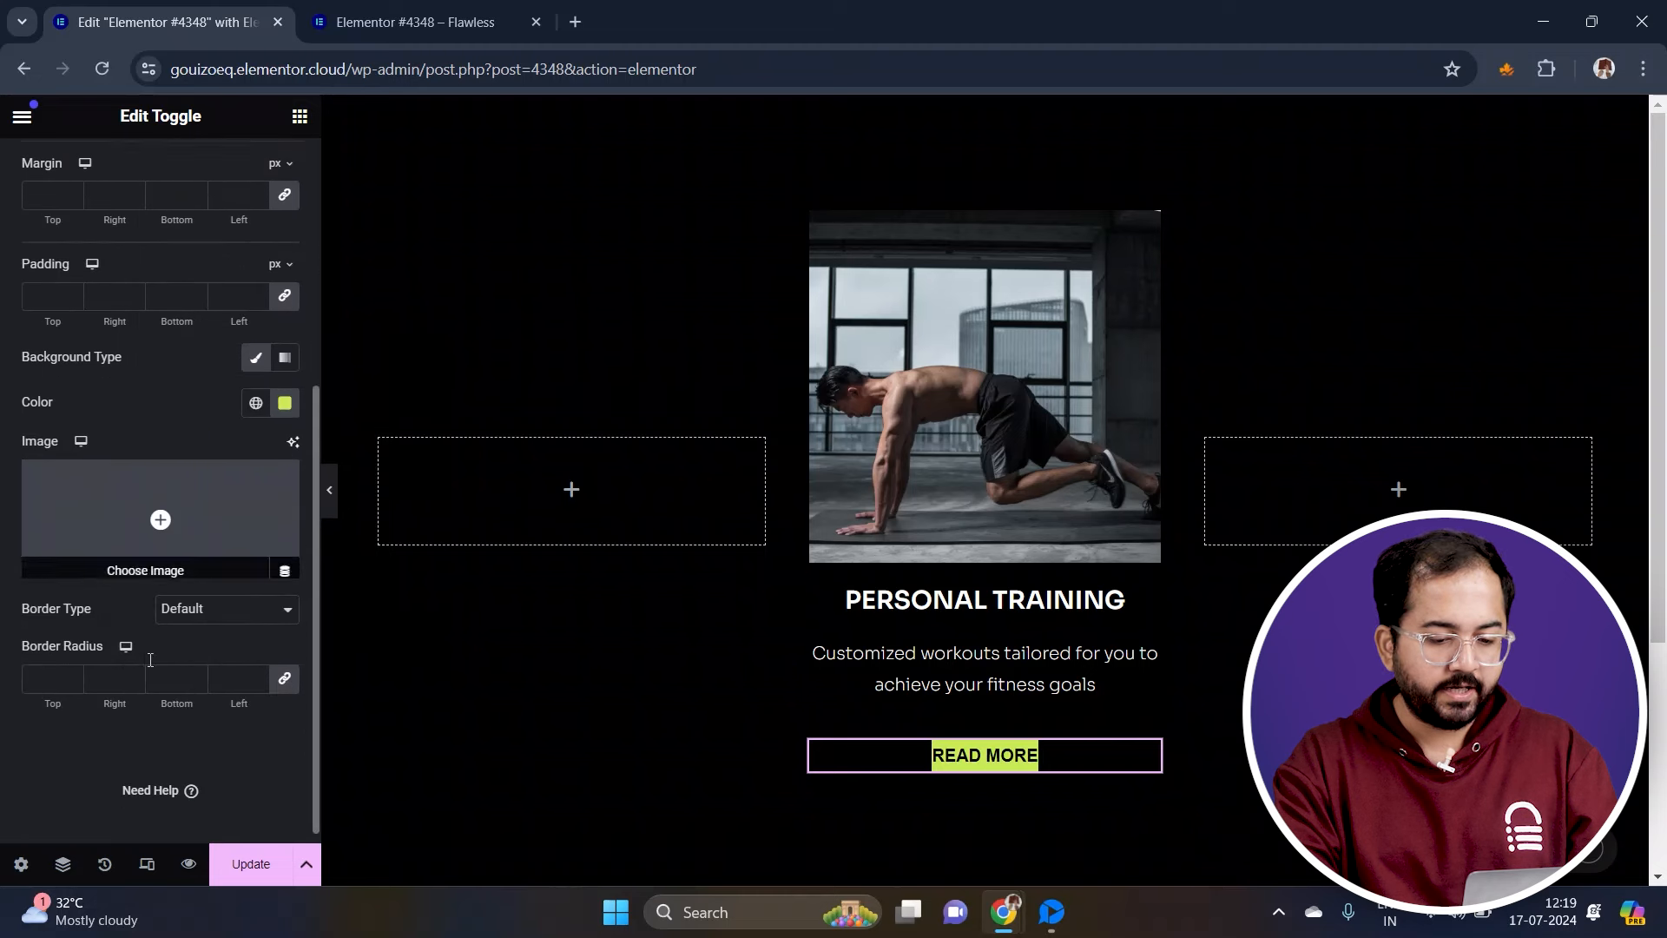
{"action": "left_click", "coordinate": [227, 593]}
{"action": "left_click", "coordinate": [235, 649]}
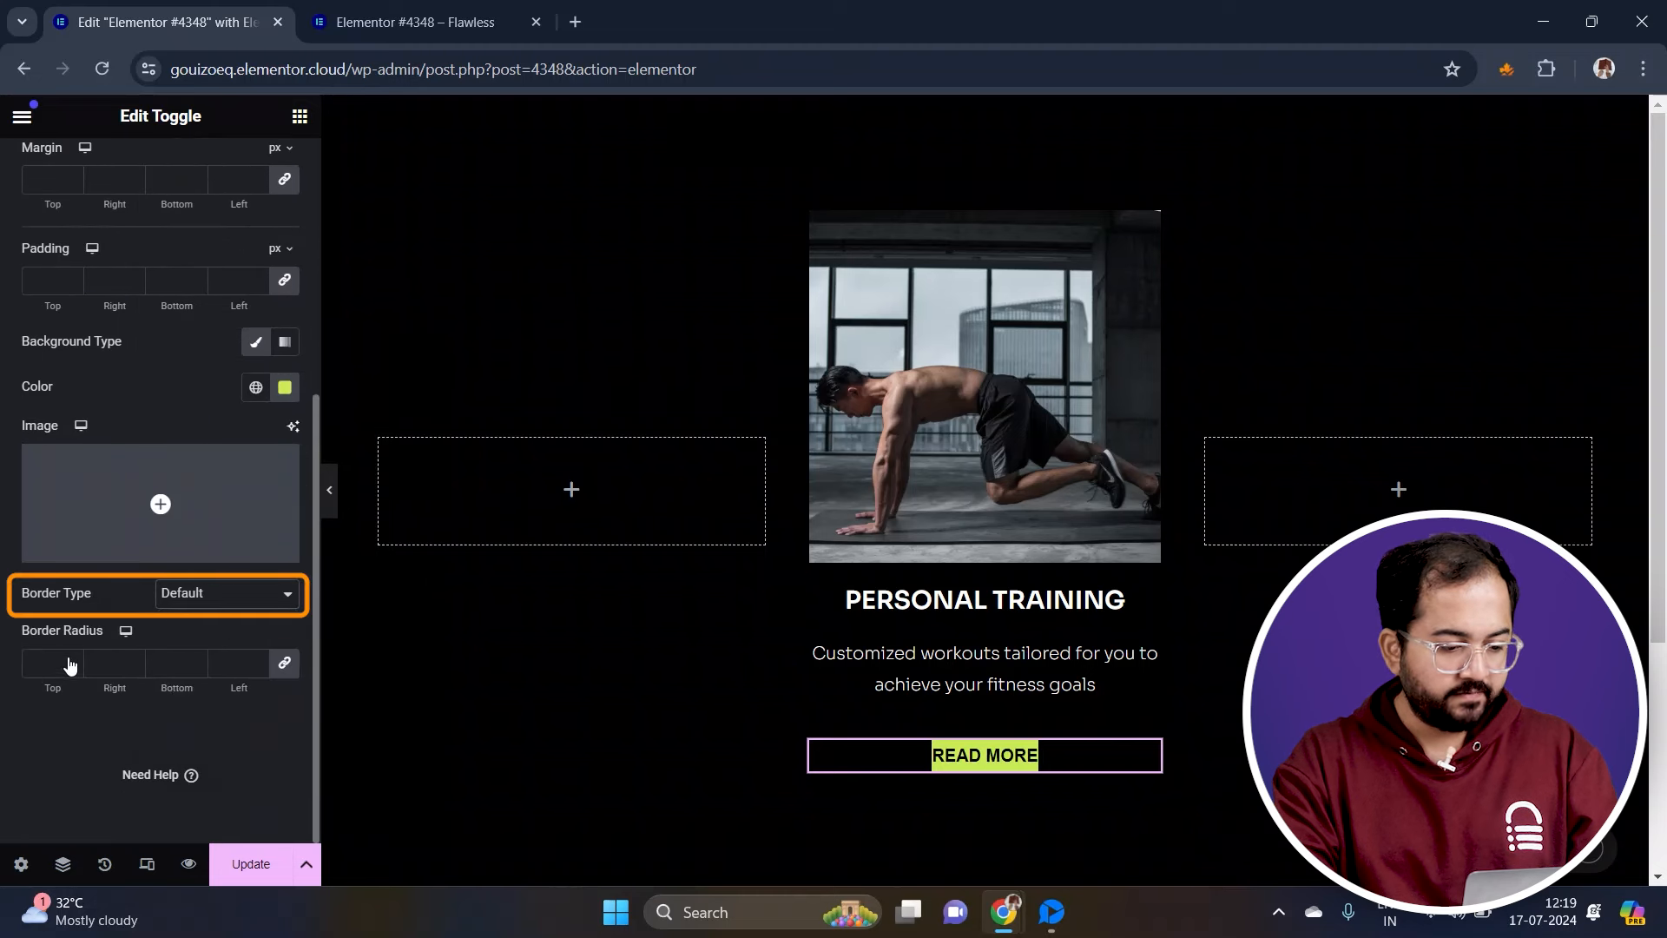
{"action": "left_click", "coordinate": [59, 664]}
{"action": "scroll", "coordinate": [161, 521], "scroll_direction": "up", "scroll_amount": 3}
{"action": "left_click", "coordinate": [287, 522]}
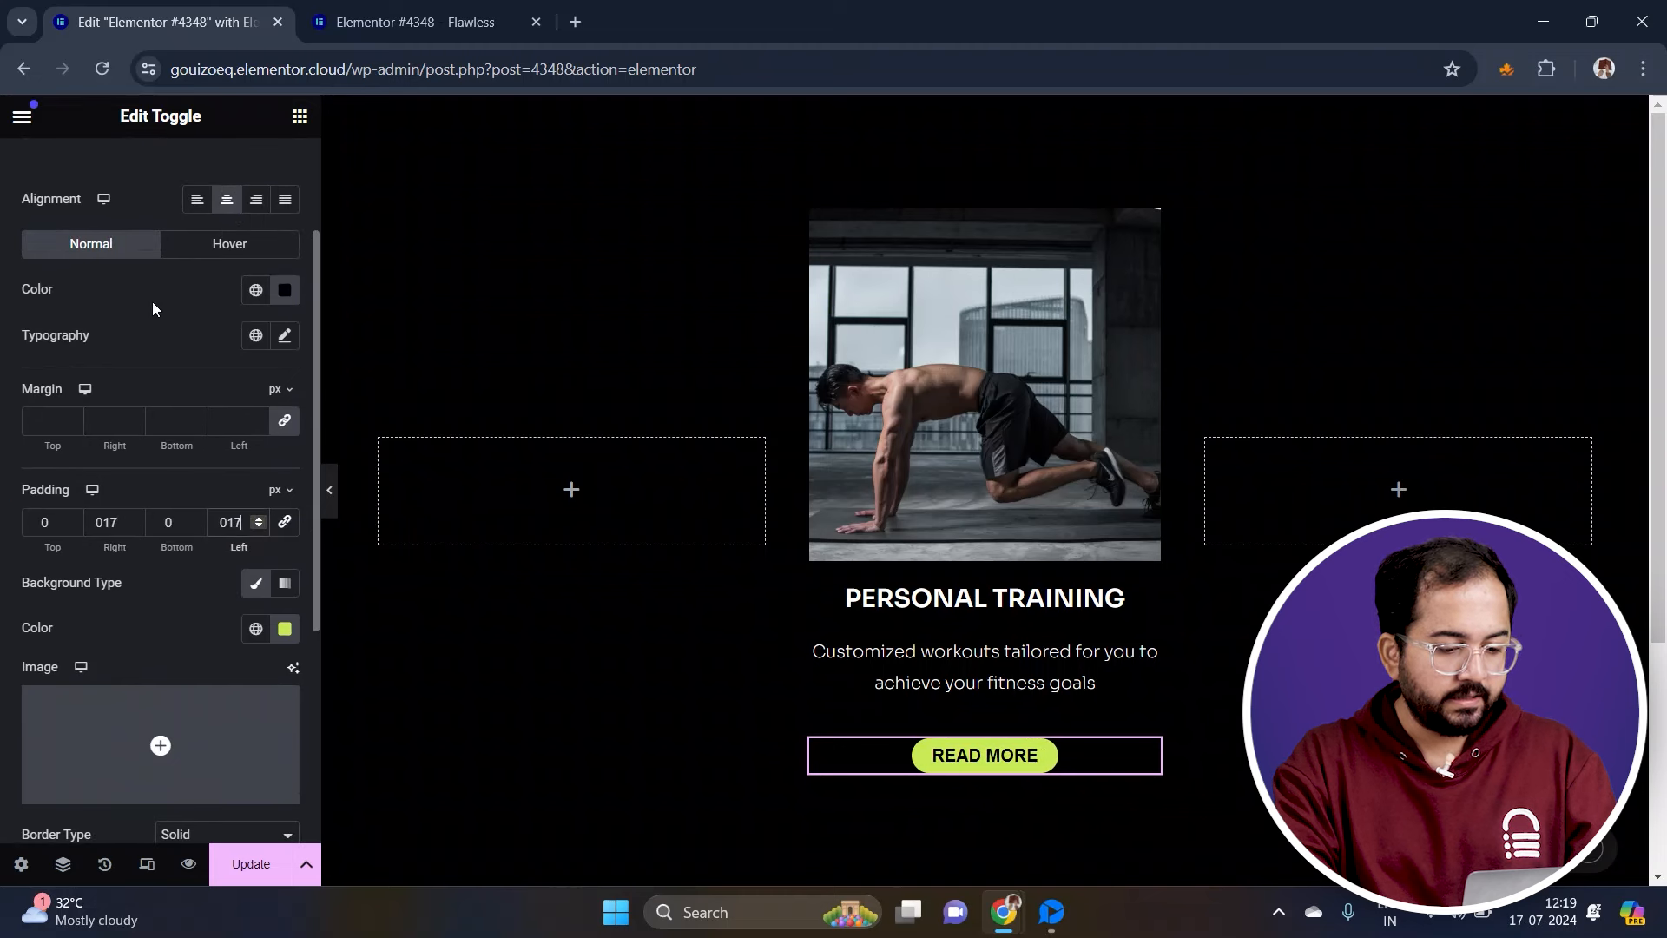
Set the toggle button's typography to Sora, weight 600 (Semi Bold), with Normal text transform
{"action": "scroll", "coordinate": [160, 330], "scroll_direction": "up", "scroll_amount": 1}
{"action": "left_click", "coordinate": [283, 391]}
{"action": "left_click", "coordinate": [233, 491]}
{"action": "type", "text": "sora"}
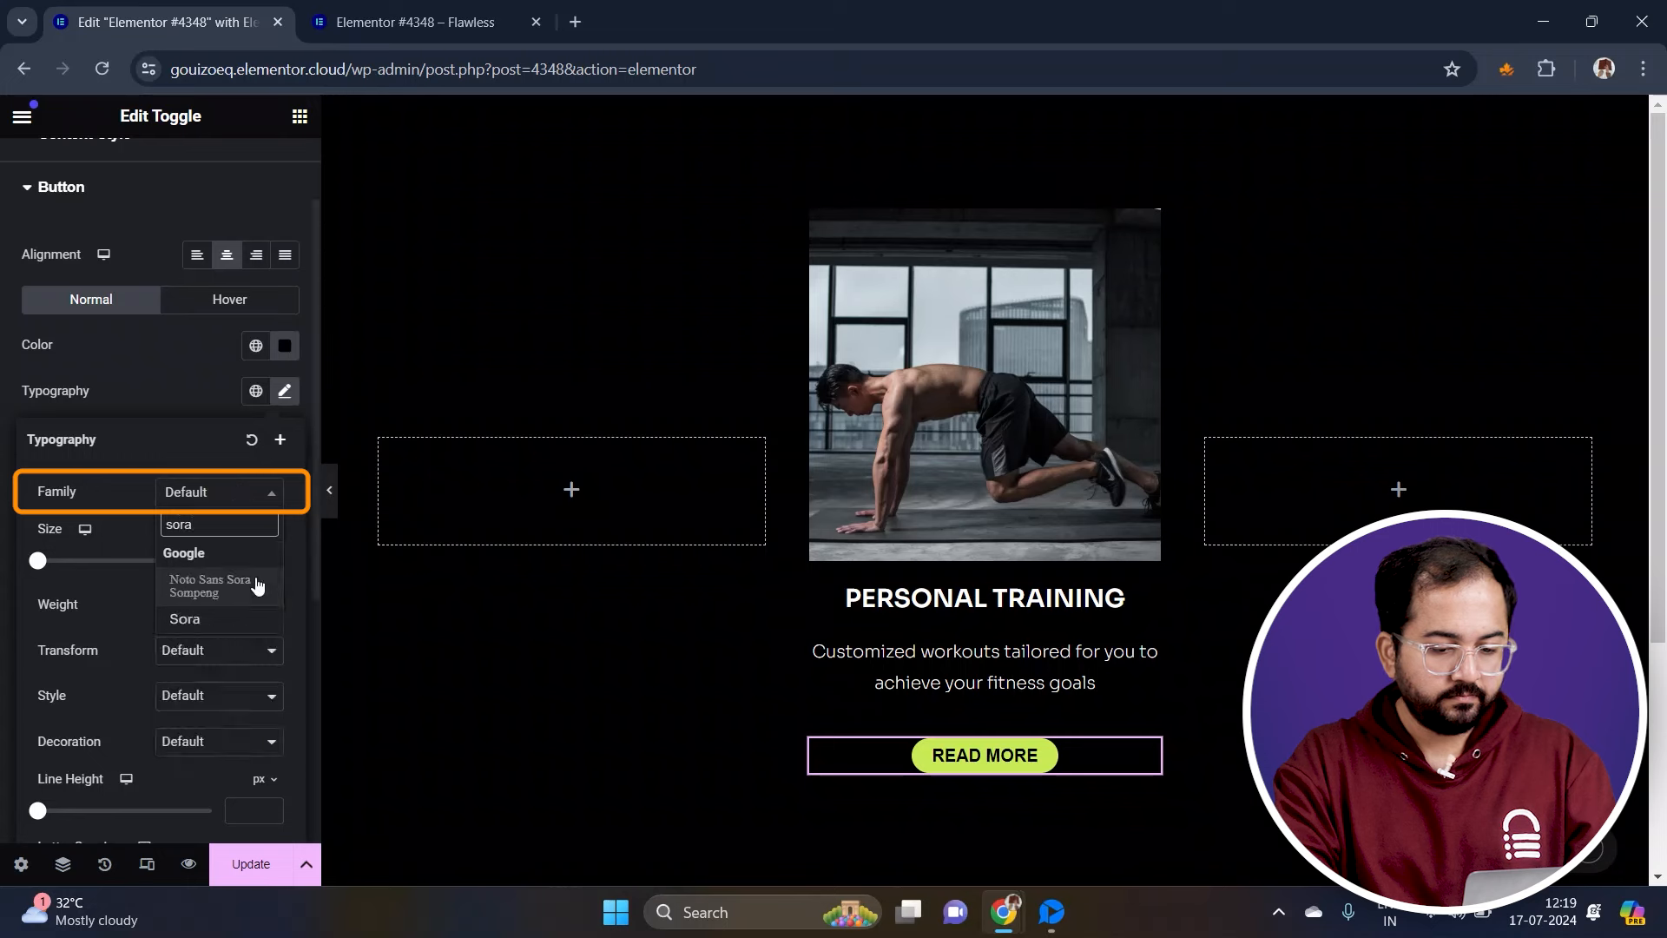
{"action": "left_click", "coordinate": [184, 618]}
{"action": "scroll", "coordinate": [115, 566], "scroll_direction": "down", "scroll_amount": 1}
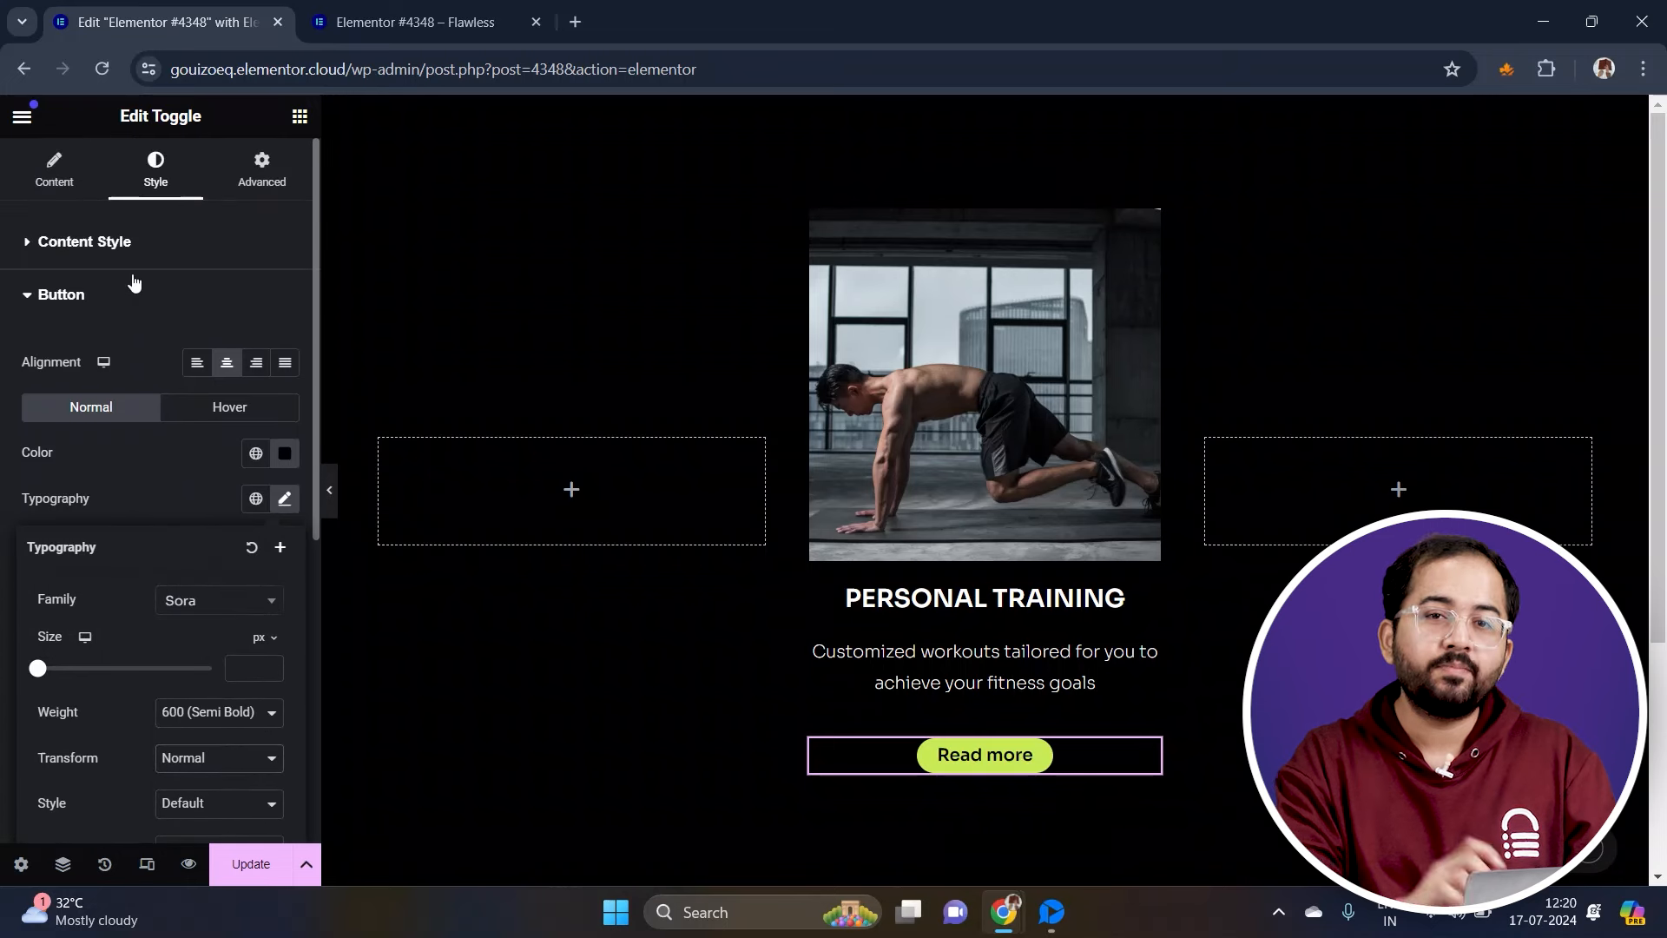
Set the toggle's normal icon to the "Plus open" icon from the icon library
{"action": "left_click", "coordinate": [59, 186]}
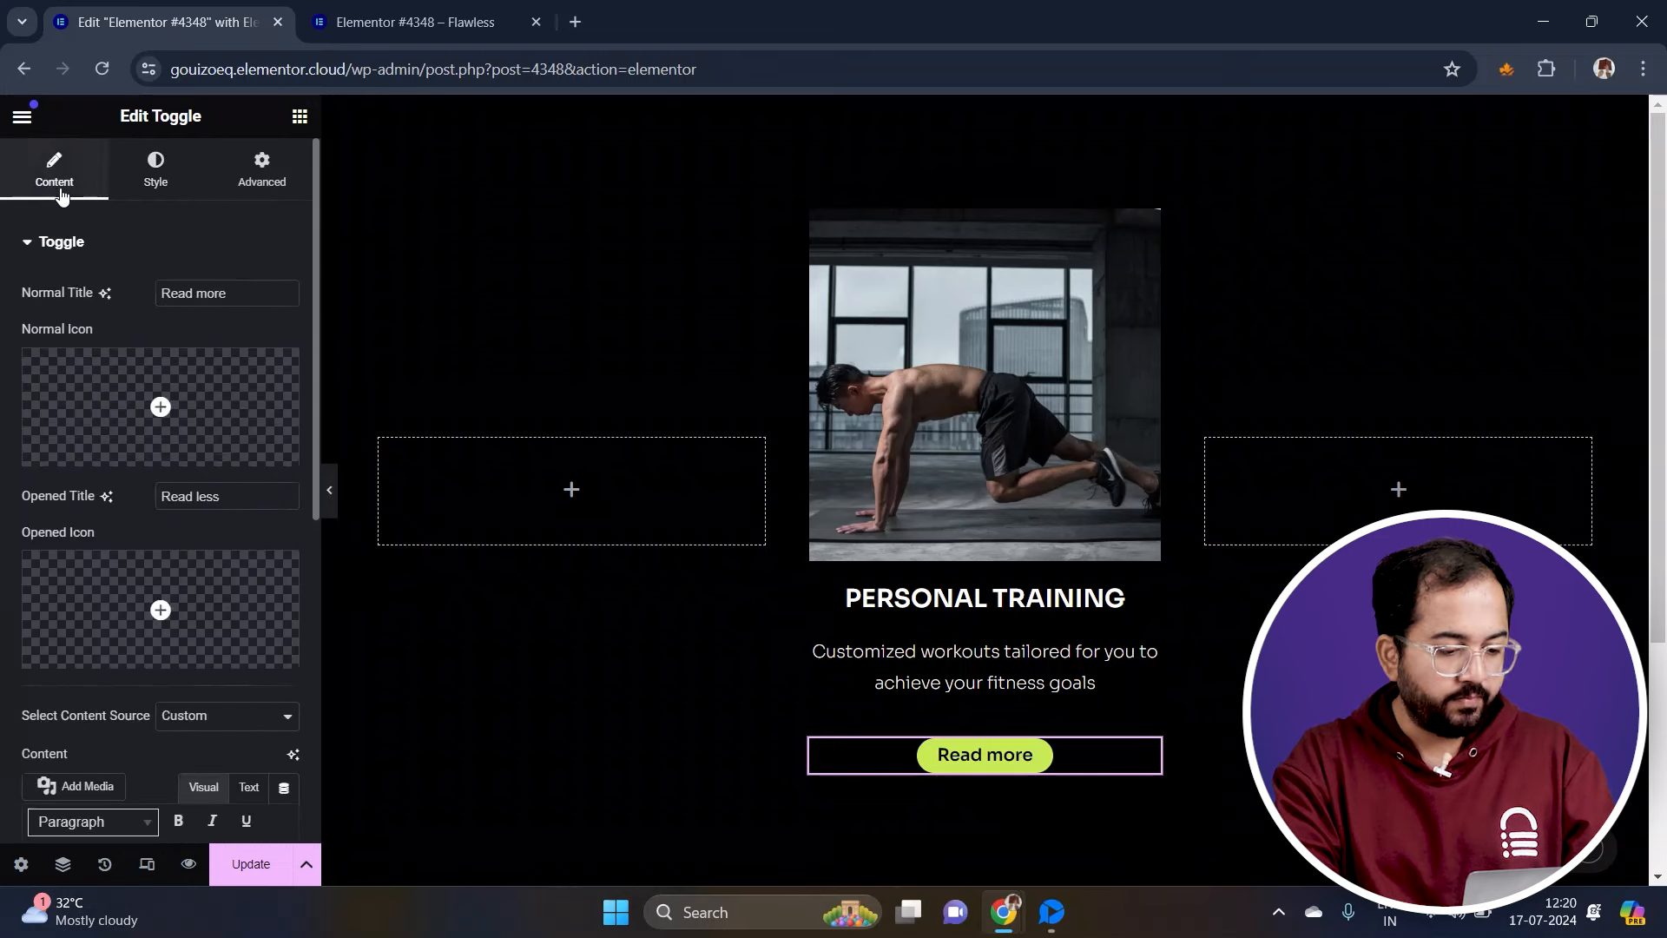
{"action": "mouse_move", "coordinate": [182, 414]}
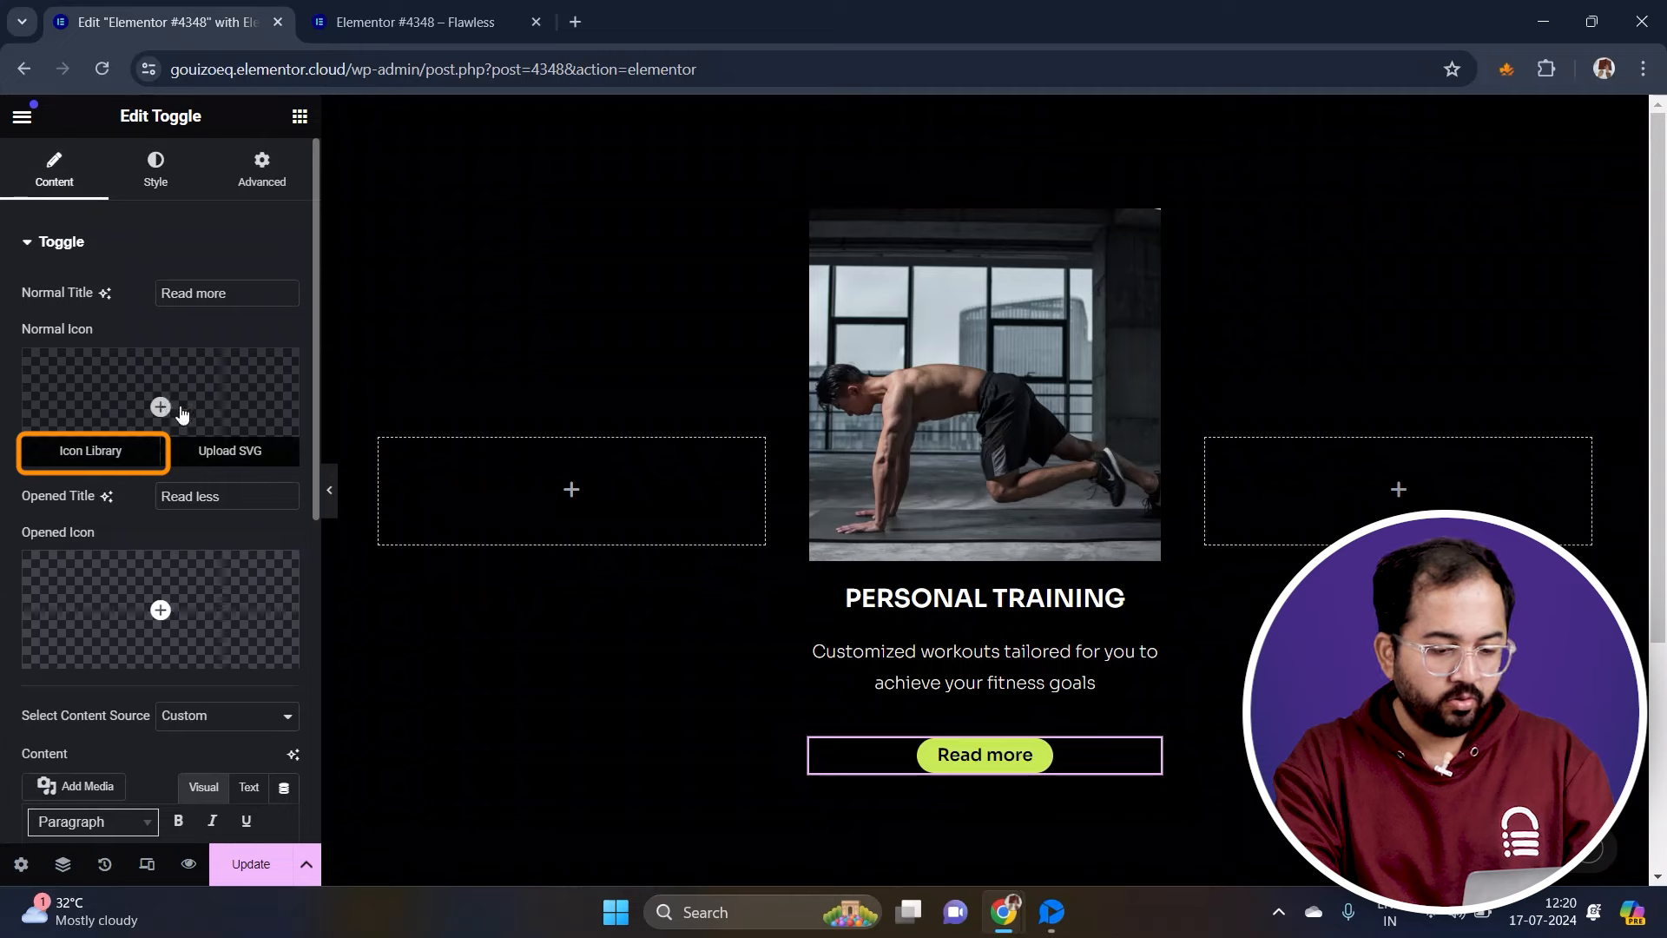
{"action": "left_click", "coordinate": [111, 456]}
{"action": "type", "text": "plus"}
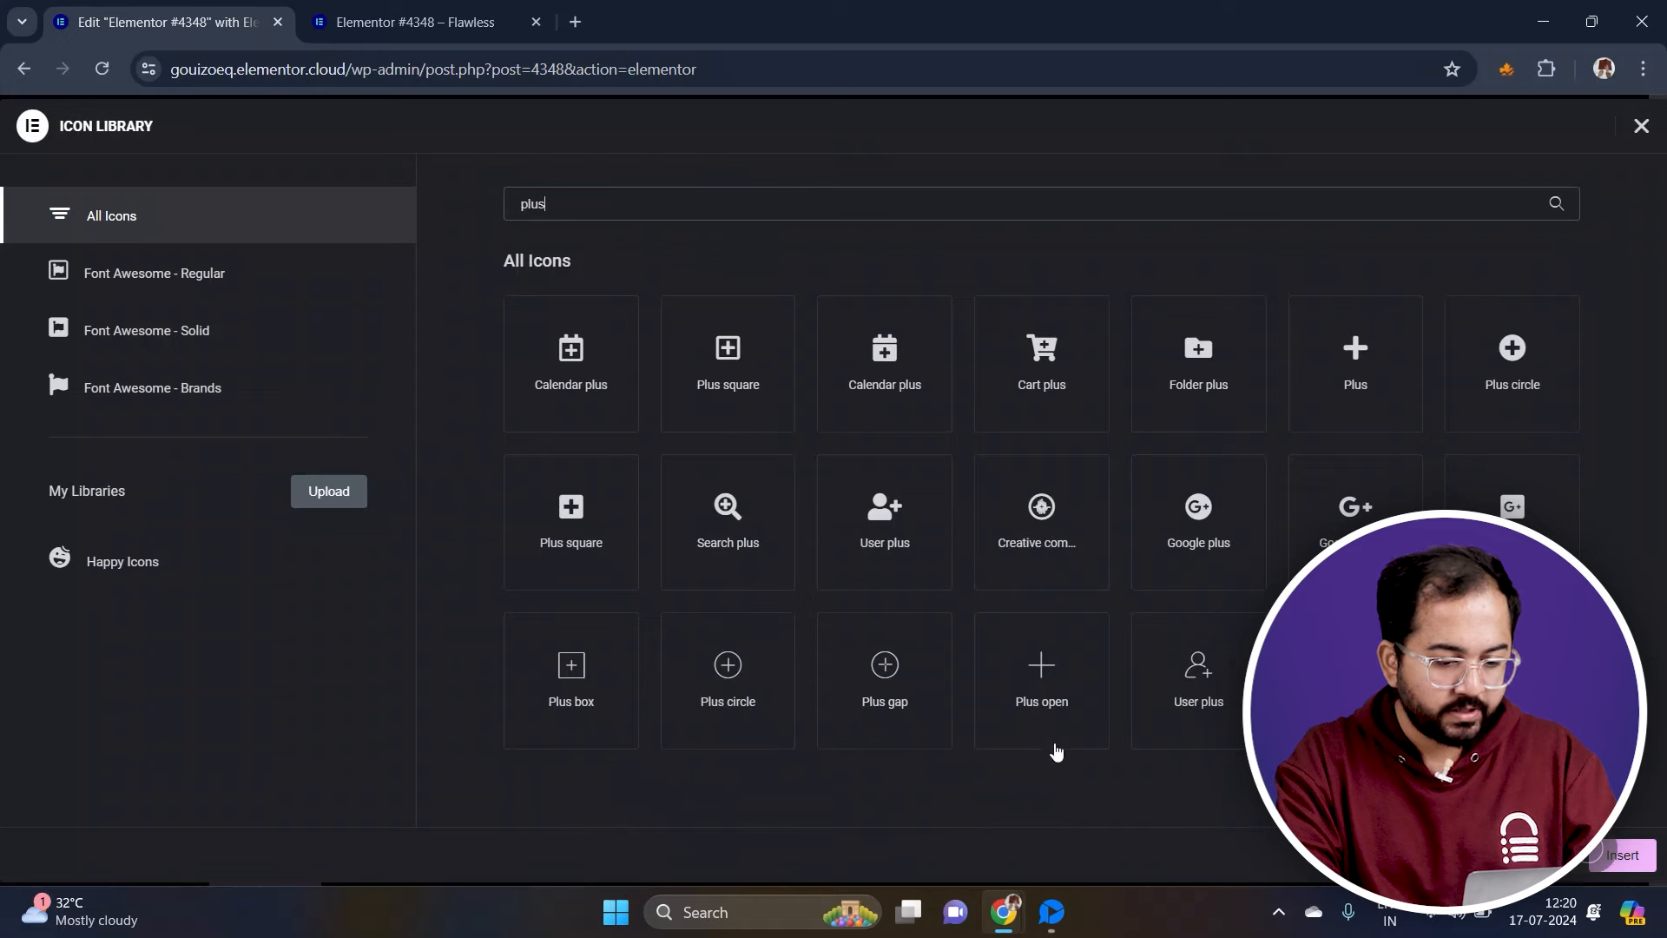
{"action": "left_click", "coordinate": [1039, 667]}
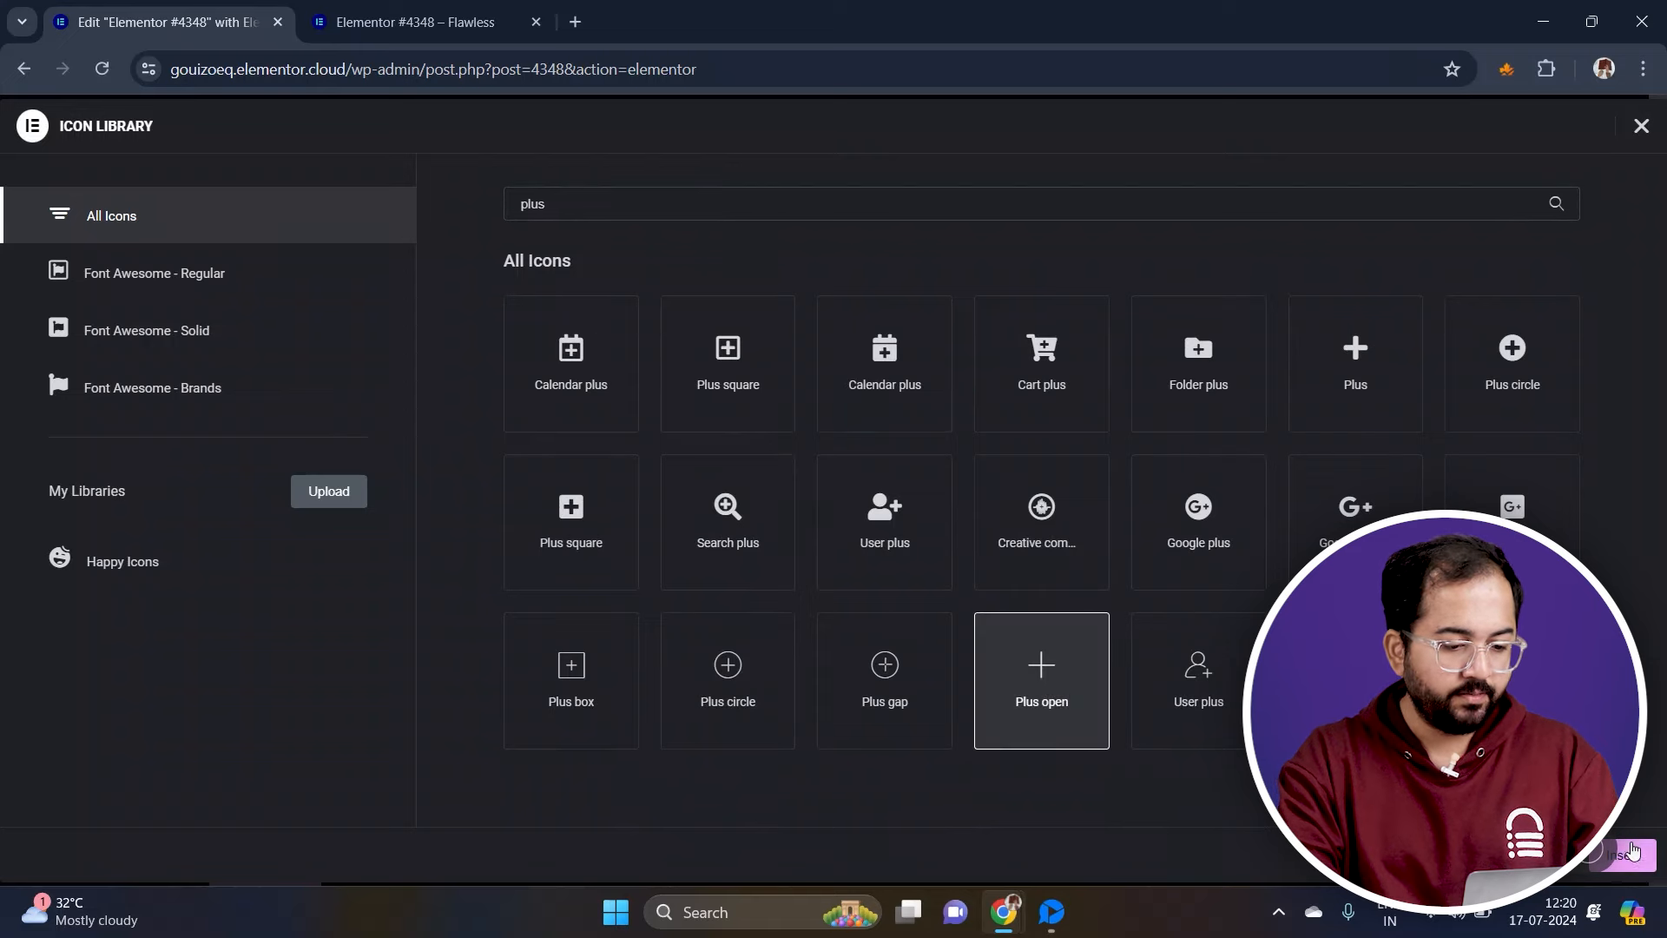
{"action": "left_click", "coordinate": [1641, 855]}
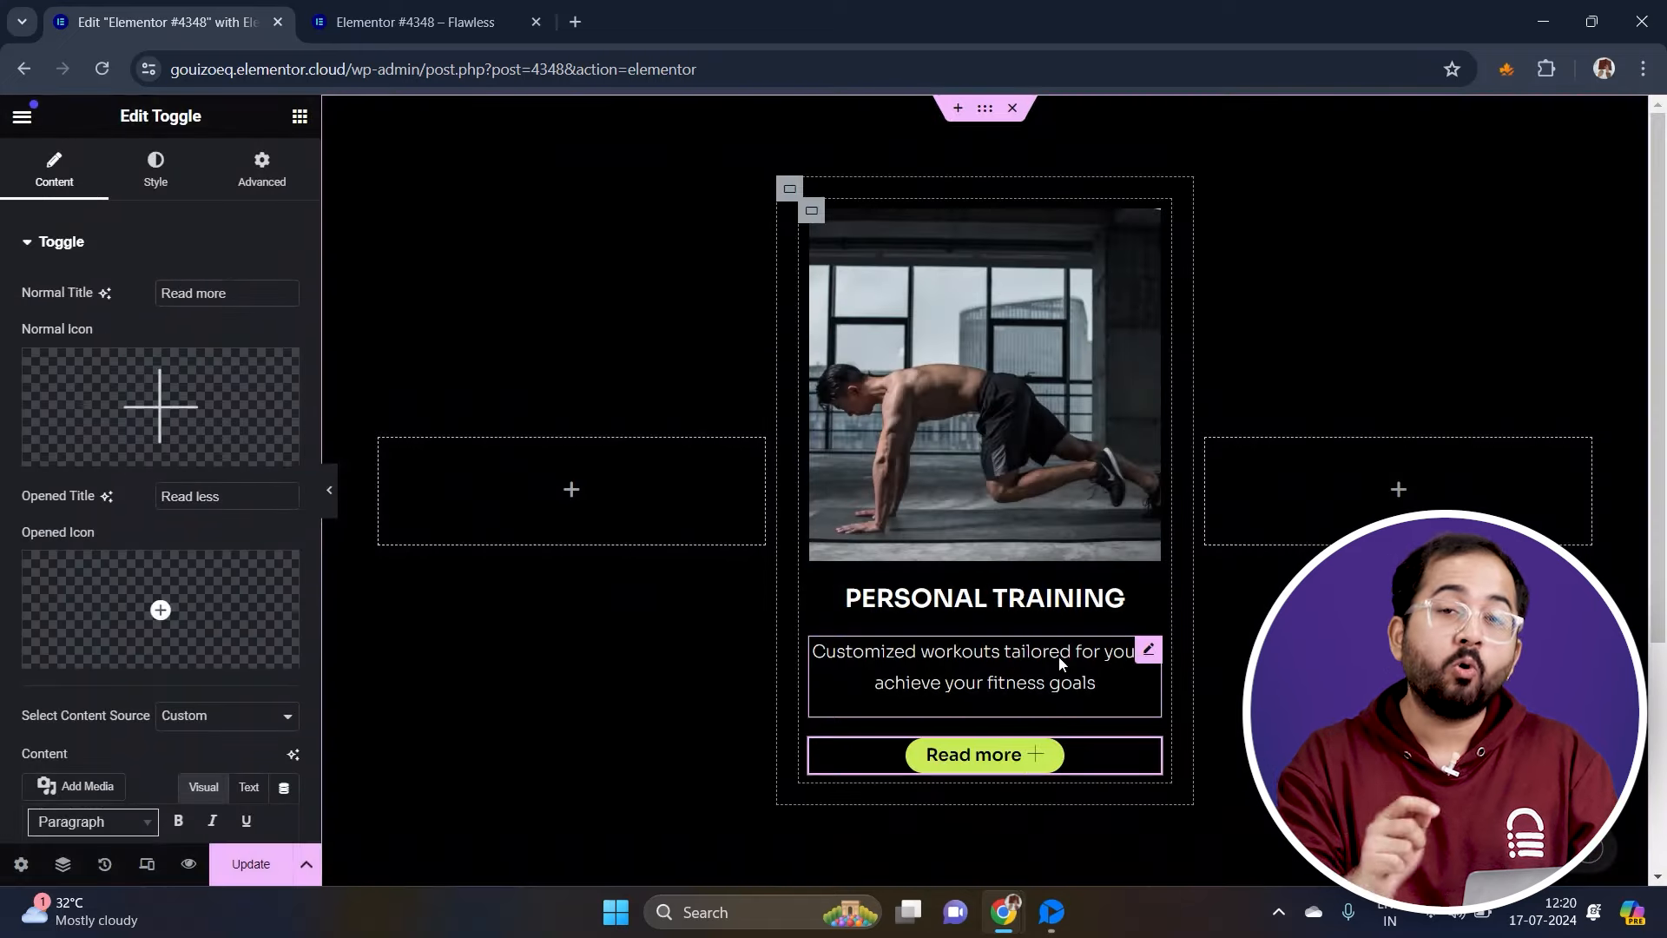
Expand the toggle to check its content and set its opened icon to a thin minus sign
{"action": "left_click", "coordinate": [1012, 756]}
{"action": "scroll", "coordinate": [275, 677], "scroll_direction": "down", "scroll_amount": 3}
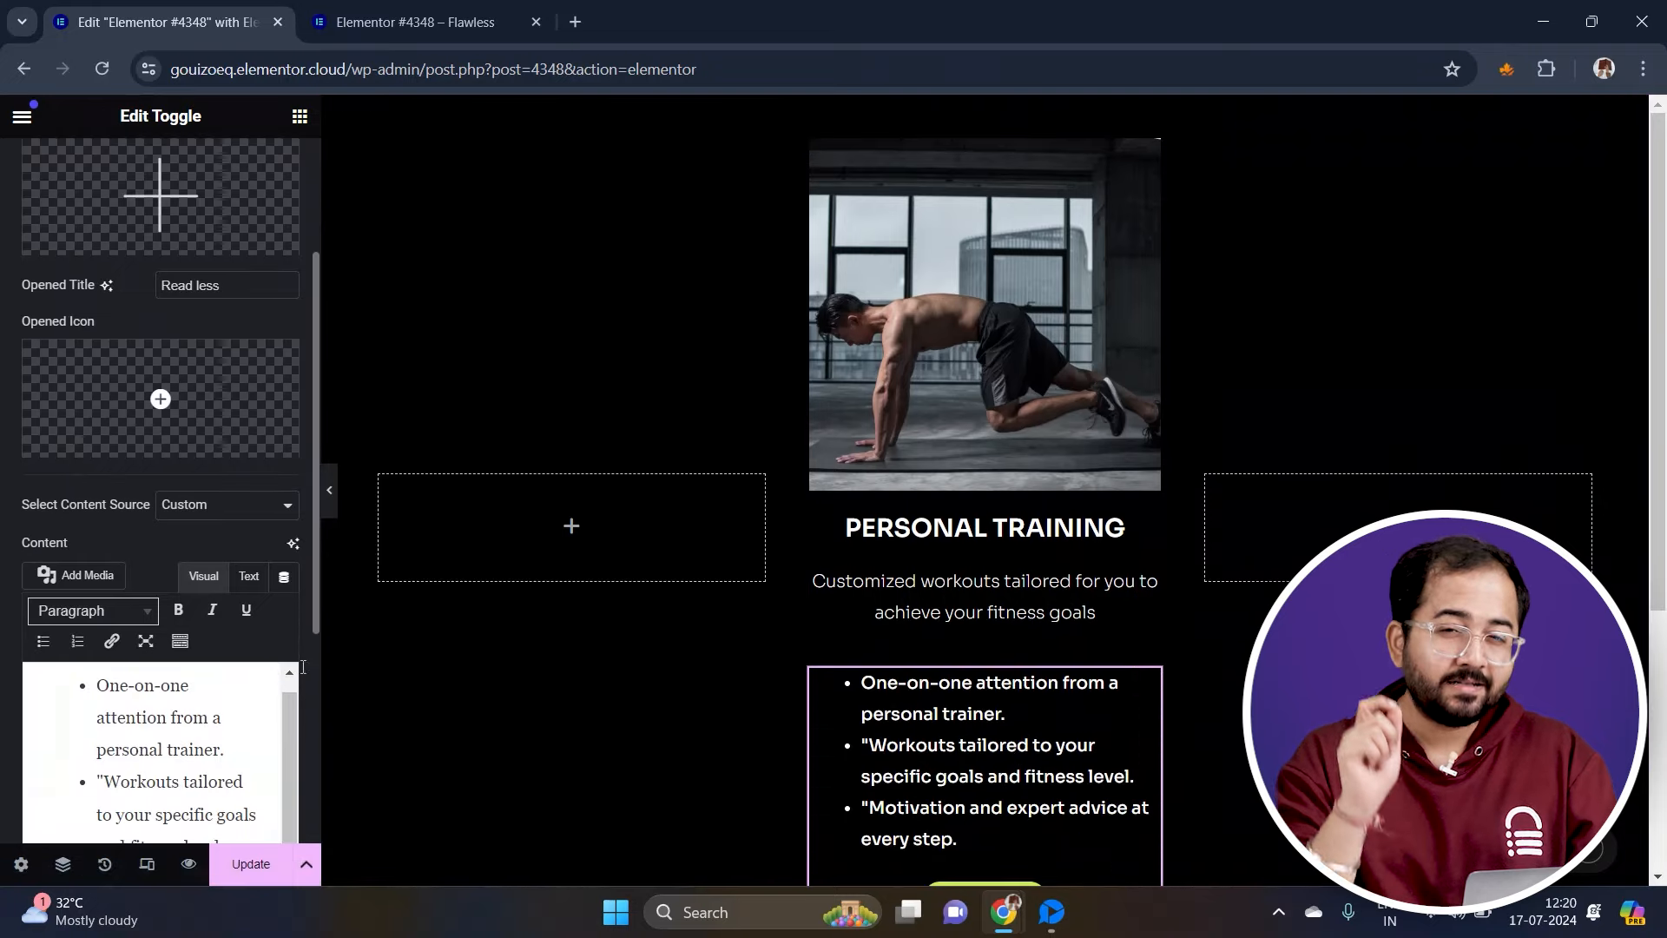
{"action": "scroll", "coordinate": [667, 652], "scroll_direction": "down", "scroll_amount": 2}
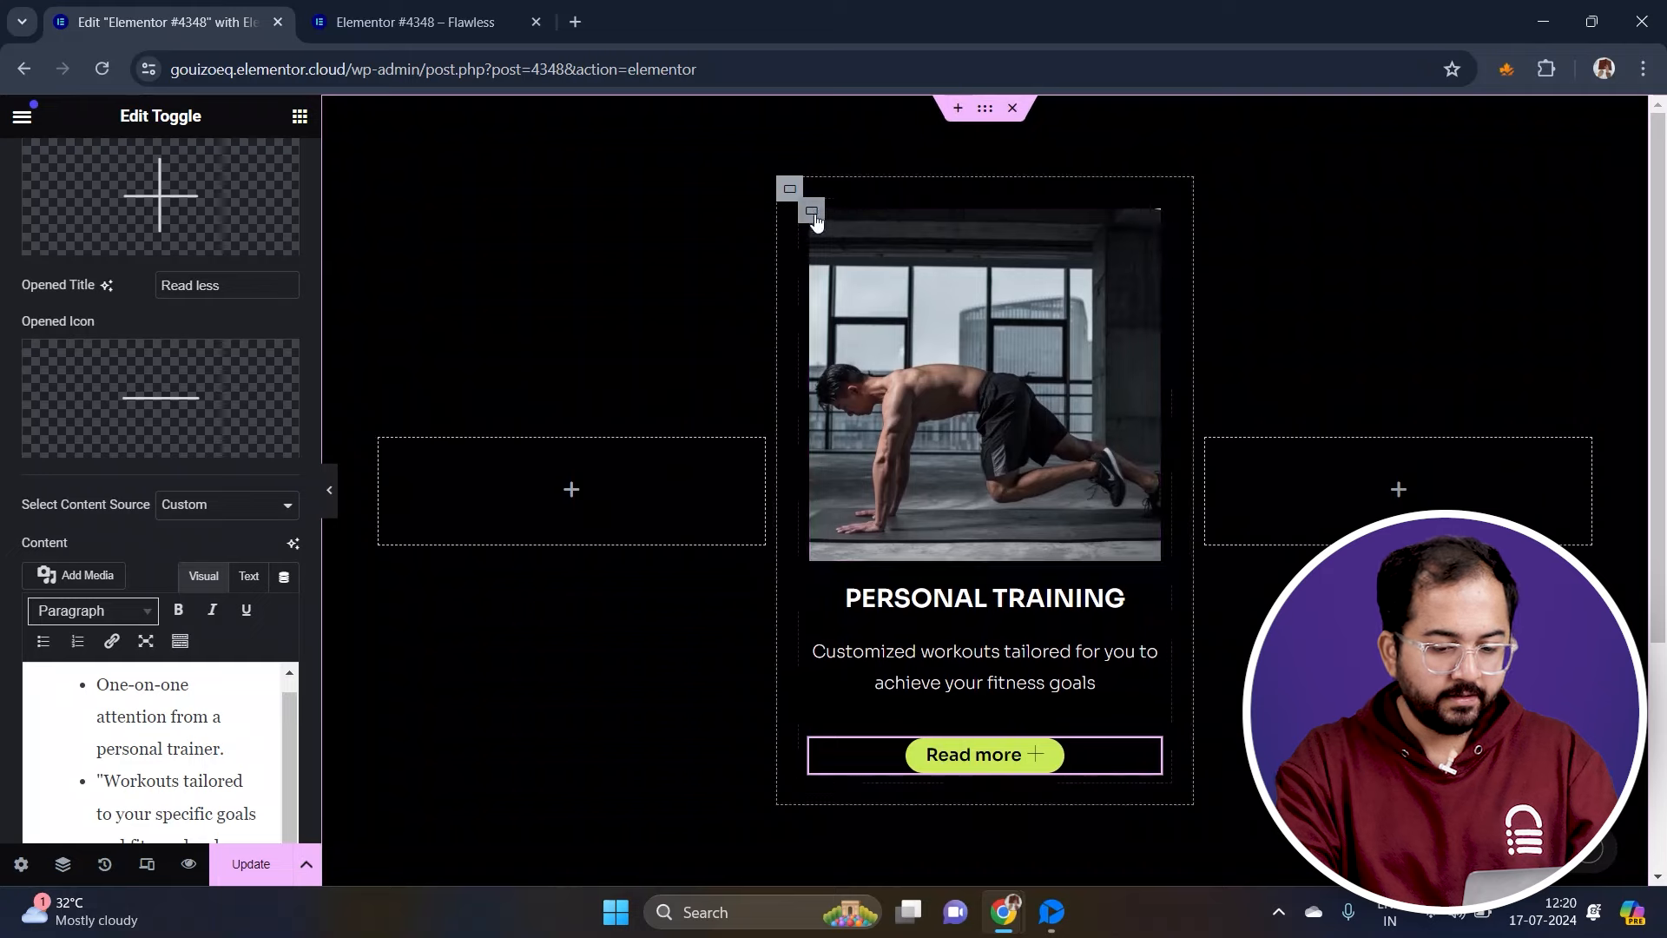
Give the inner card container a solid lime-green border with a 2 px width and a 30 px border radius
{"action": "left_click", "coordinate": [812, 214]}
{"action": "left_click", "coordinate": [171, 174]}
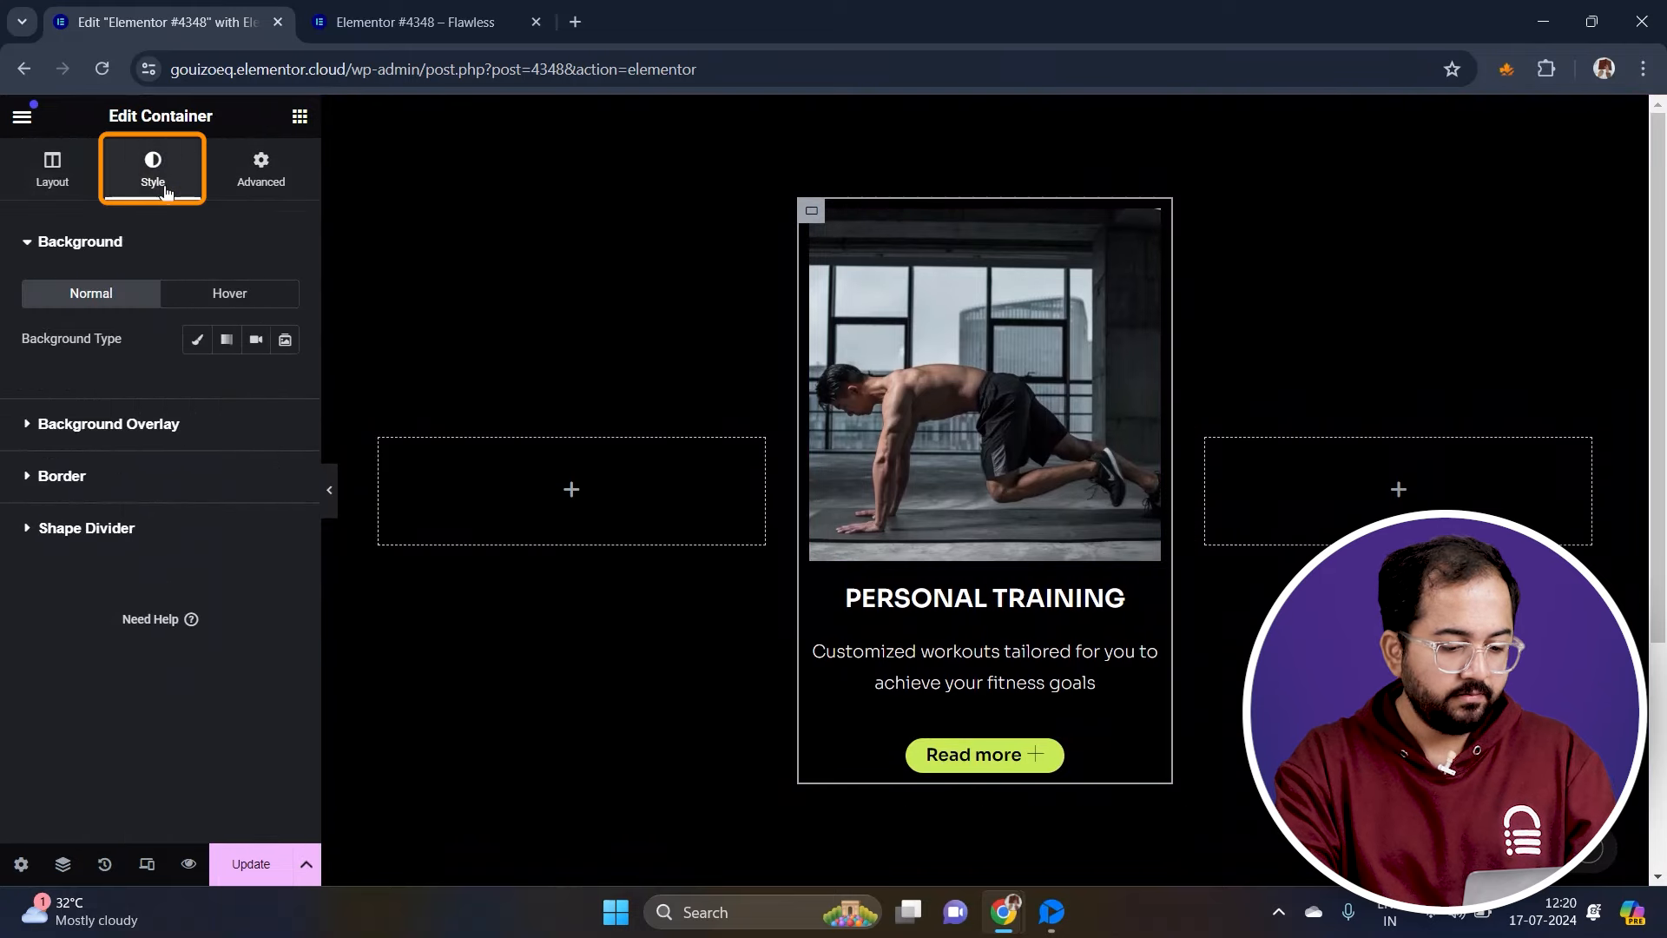
{"action": "left_click", "coordinate": [212, 481]}
{"action": "left_click", "coordinate": [246, 445]}
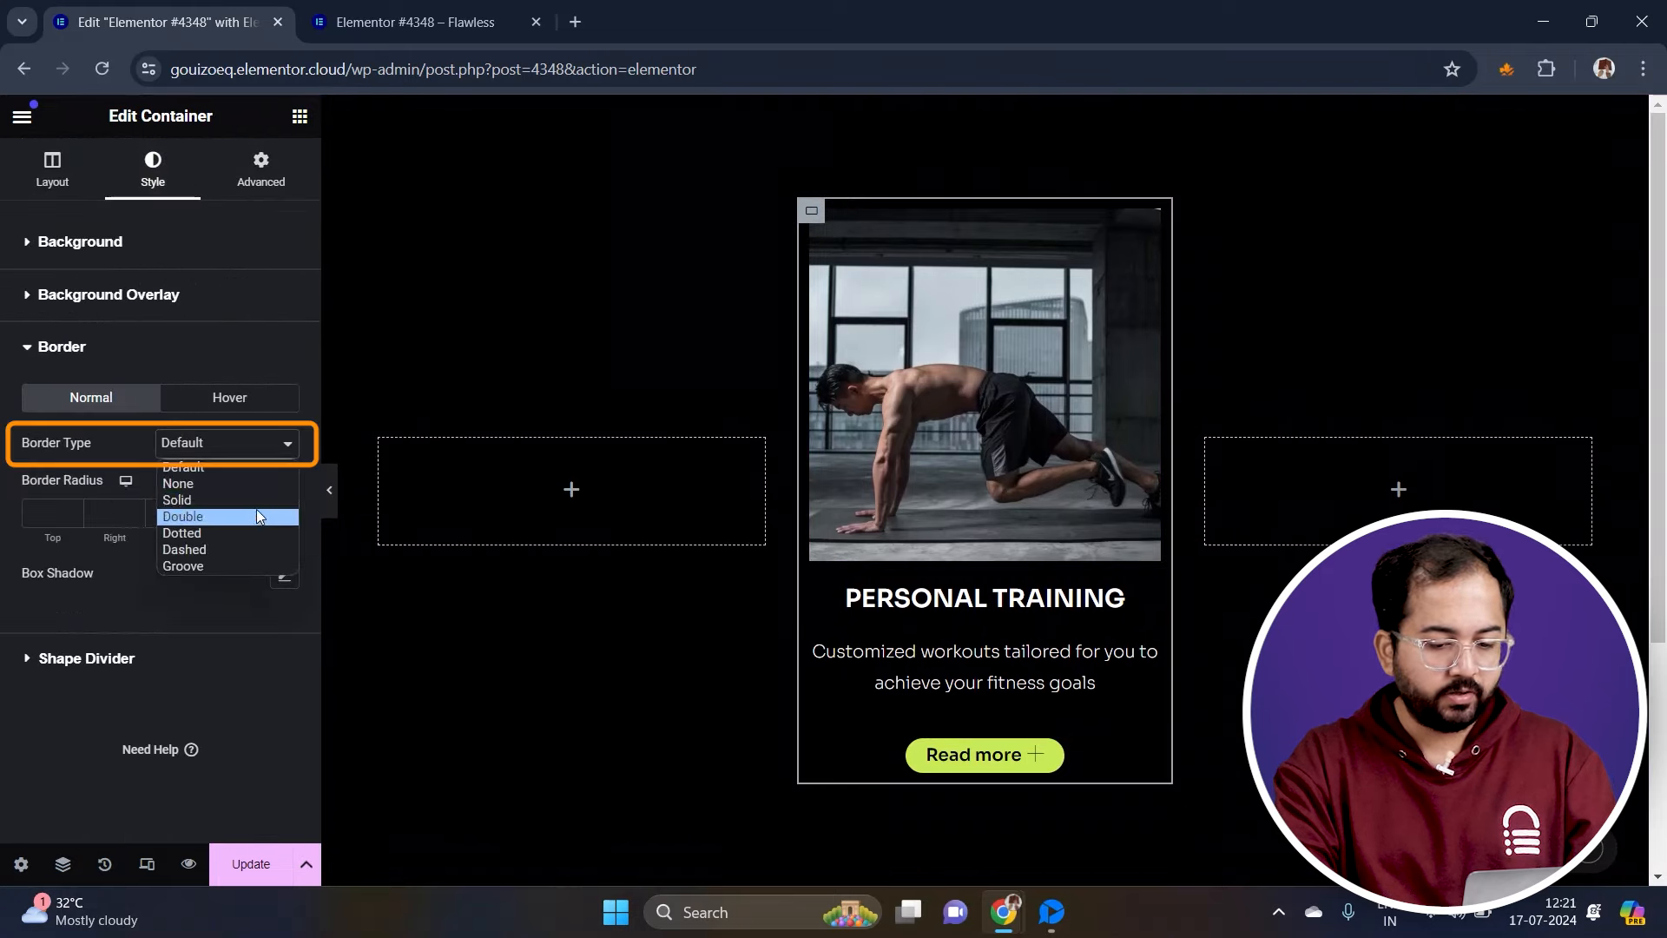
{"action": "left_click", "coordinate": [253, 499]}
{"action": "scroll", "coordinate": [142, 492], "scroll_direction": "down", "scroll_amount": 1}
{"action": "left_click", "coordinate": [46, 421]}
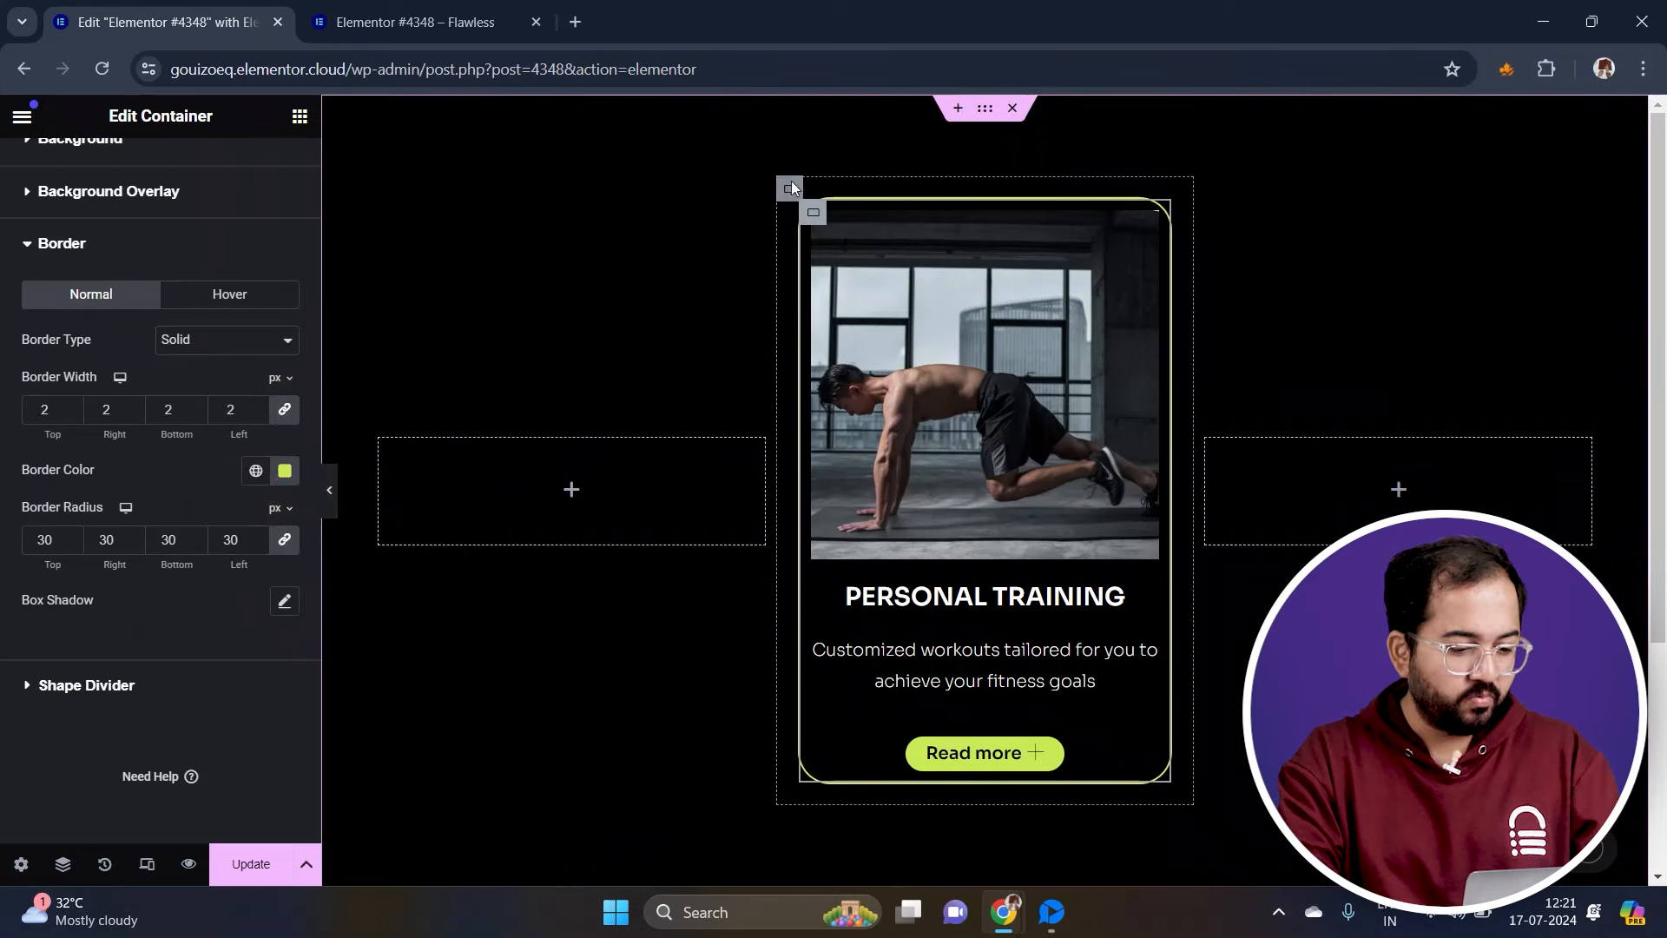
Duplicate the outer container of the Personal Training card twice to make three cards in the row
{"action": "right_click", "coordinate": [790, 180]}
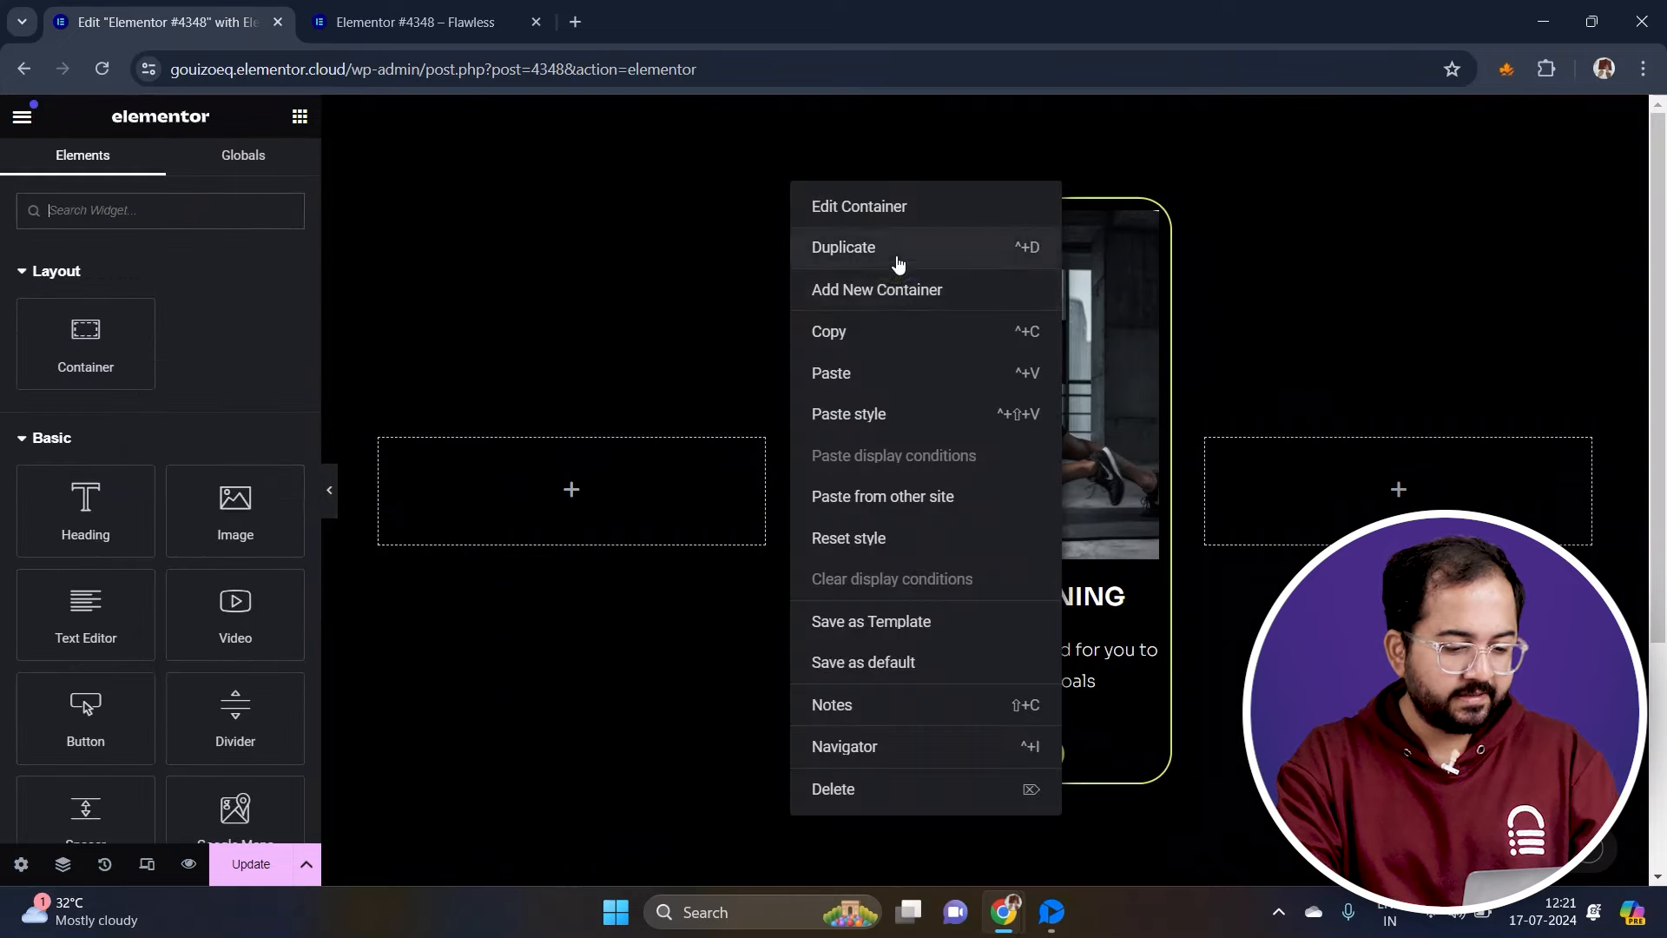
{"action": "left_click", "coordinate": [897, 262]}
{"action": "right_click", "coordinate": [686, 212]}
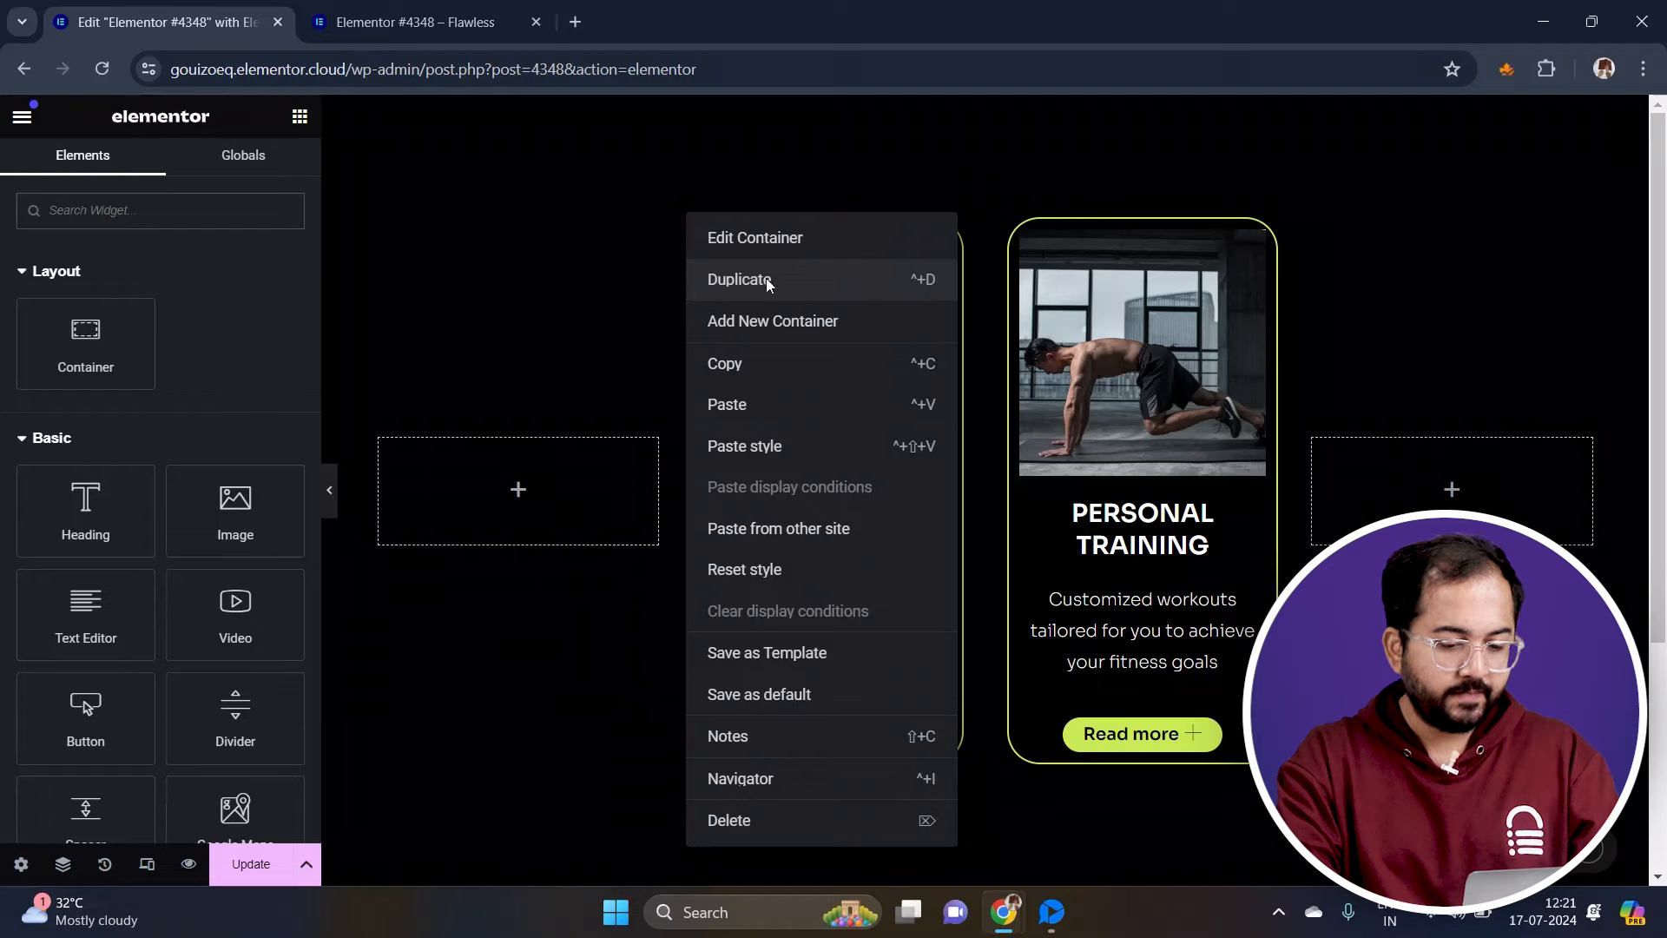
{"action": "left_click", "coordinate": [768, 281]}
Delete the empty containers on both sides of the three Personal Training cards
{"action": "right_click", "coordinate": [484, 250]}
{"action": "key", "text": "Escape"}
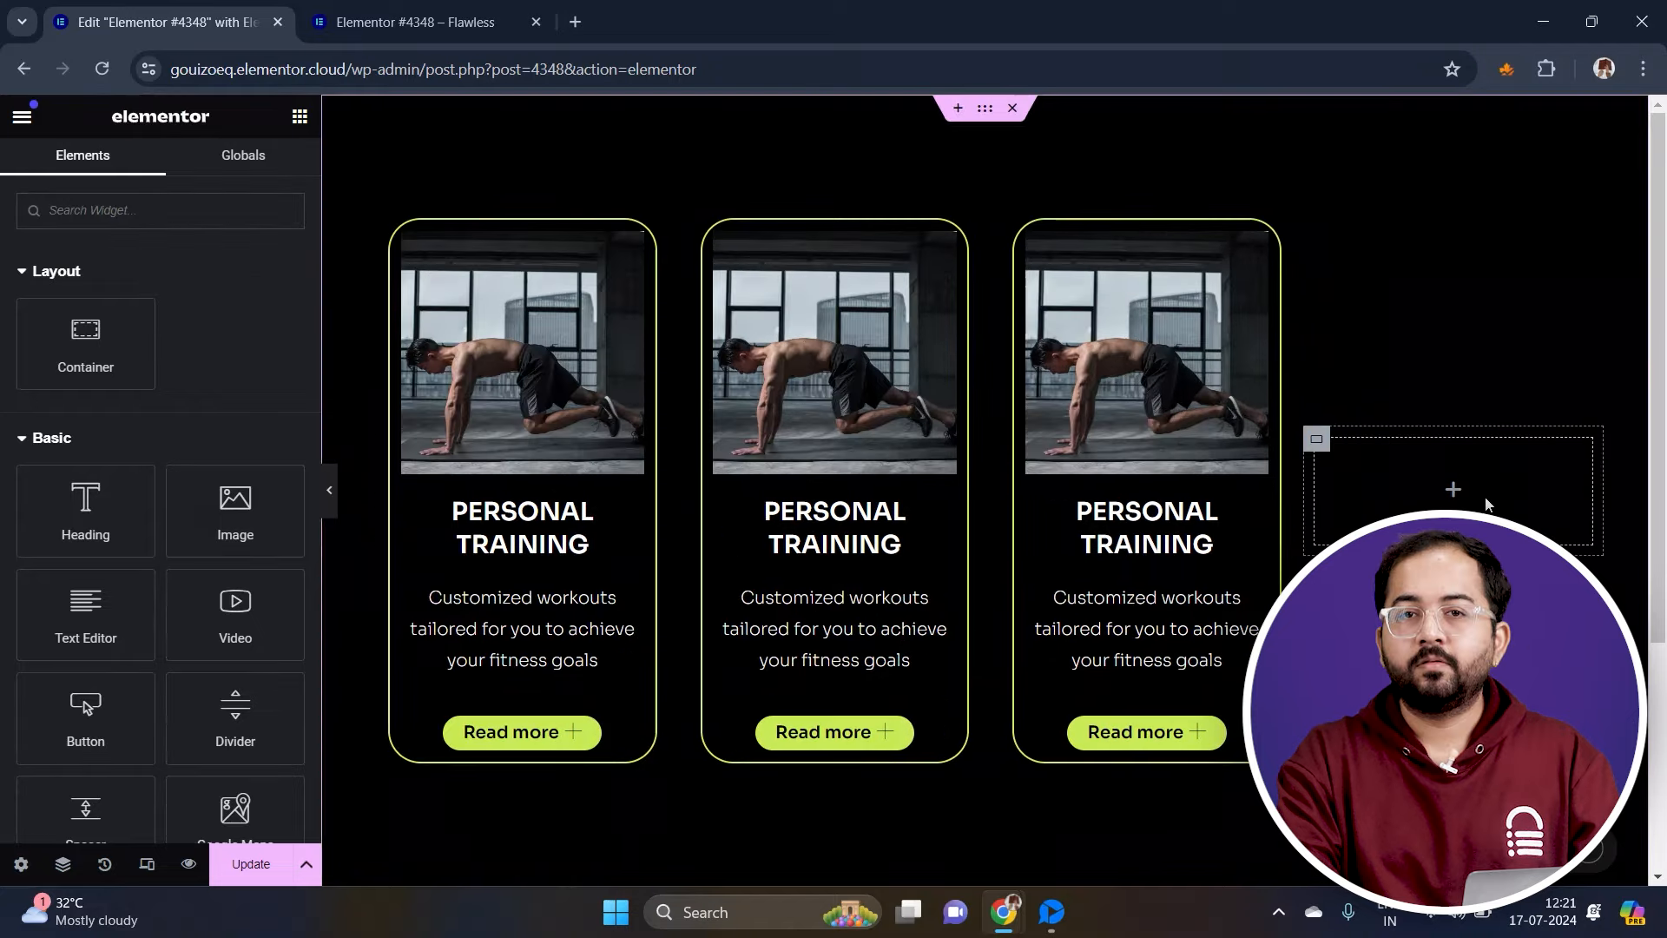
{"action": "right_click", "coordinate": [1486, 505]}
{"action": "left_click", "coordinate": [1468, 854]}
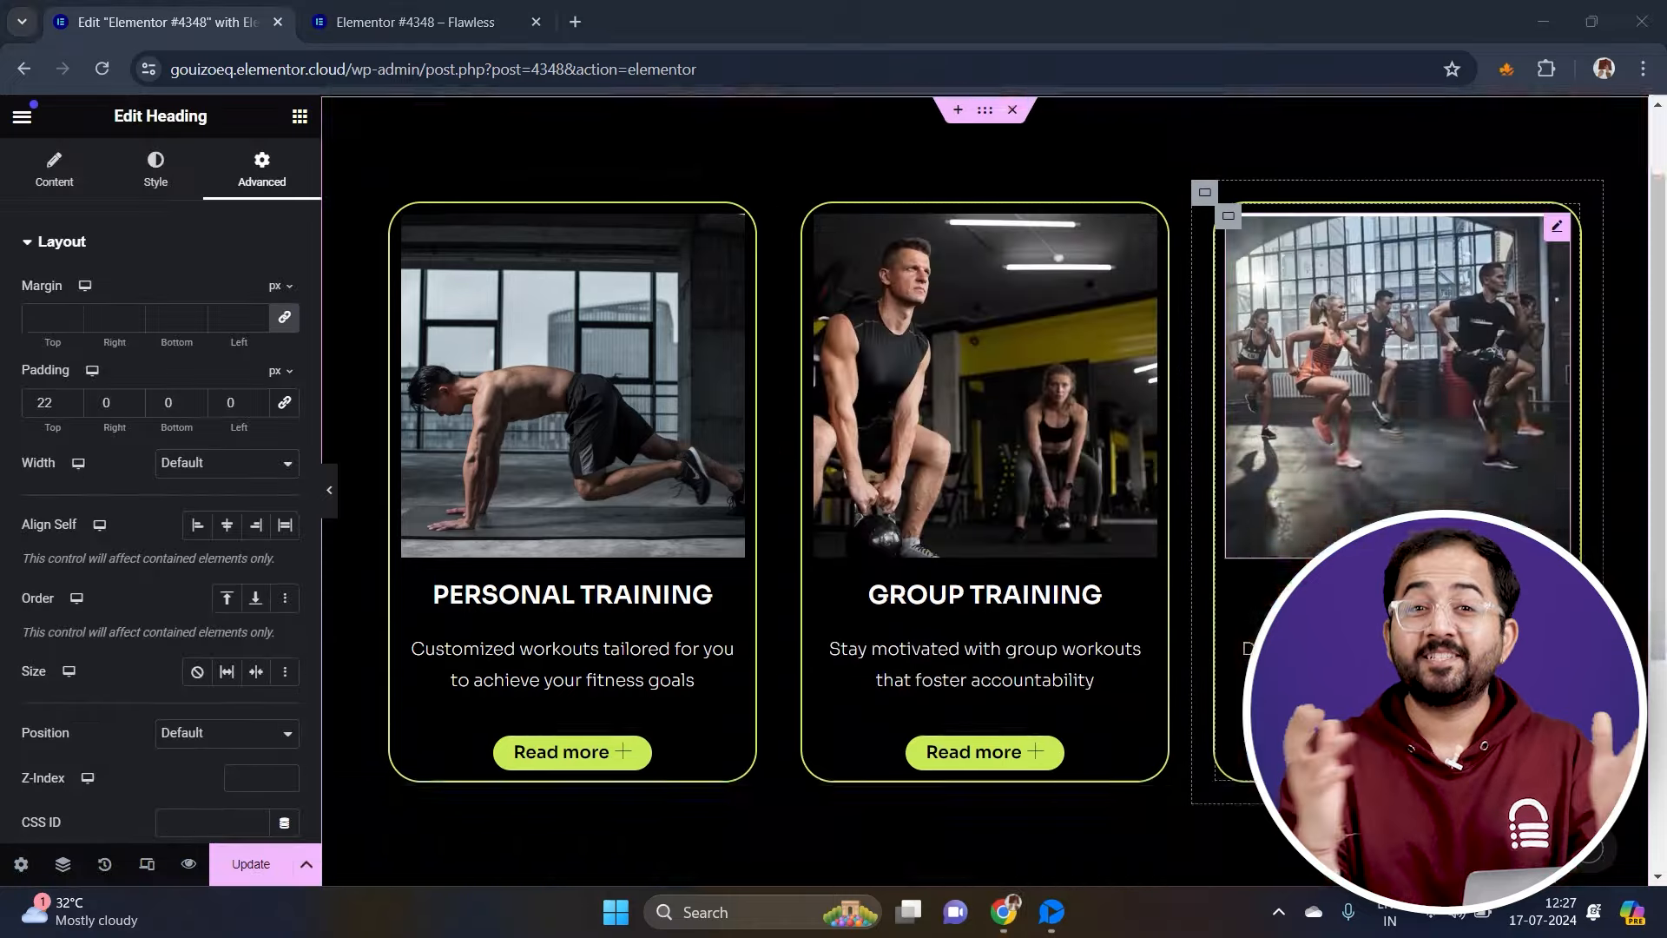
Update the page with the finished Our Services section and open its preview
{"action": "scroll", "coordinate": [1389, 539], "scroll_direction": "up", "scroll_amount": 2}
{"action": "left_click", "coordinate": [250, 874]}
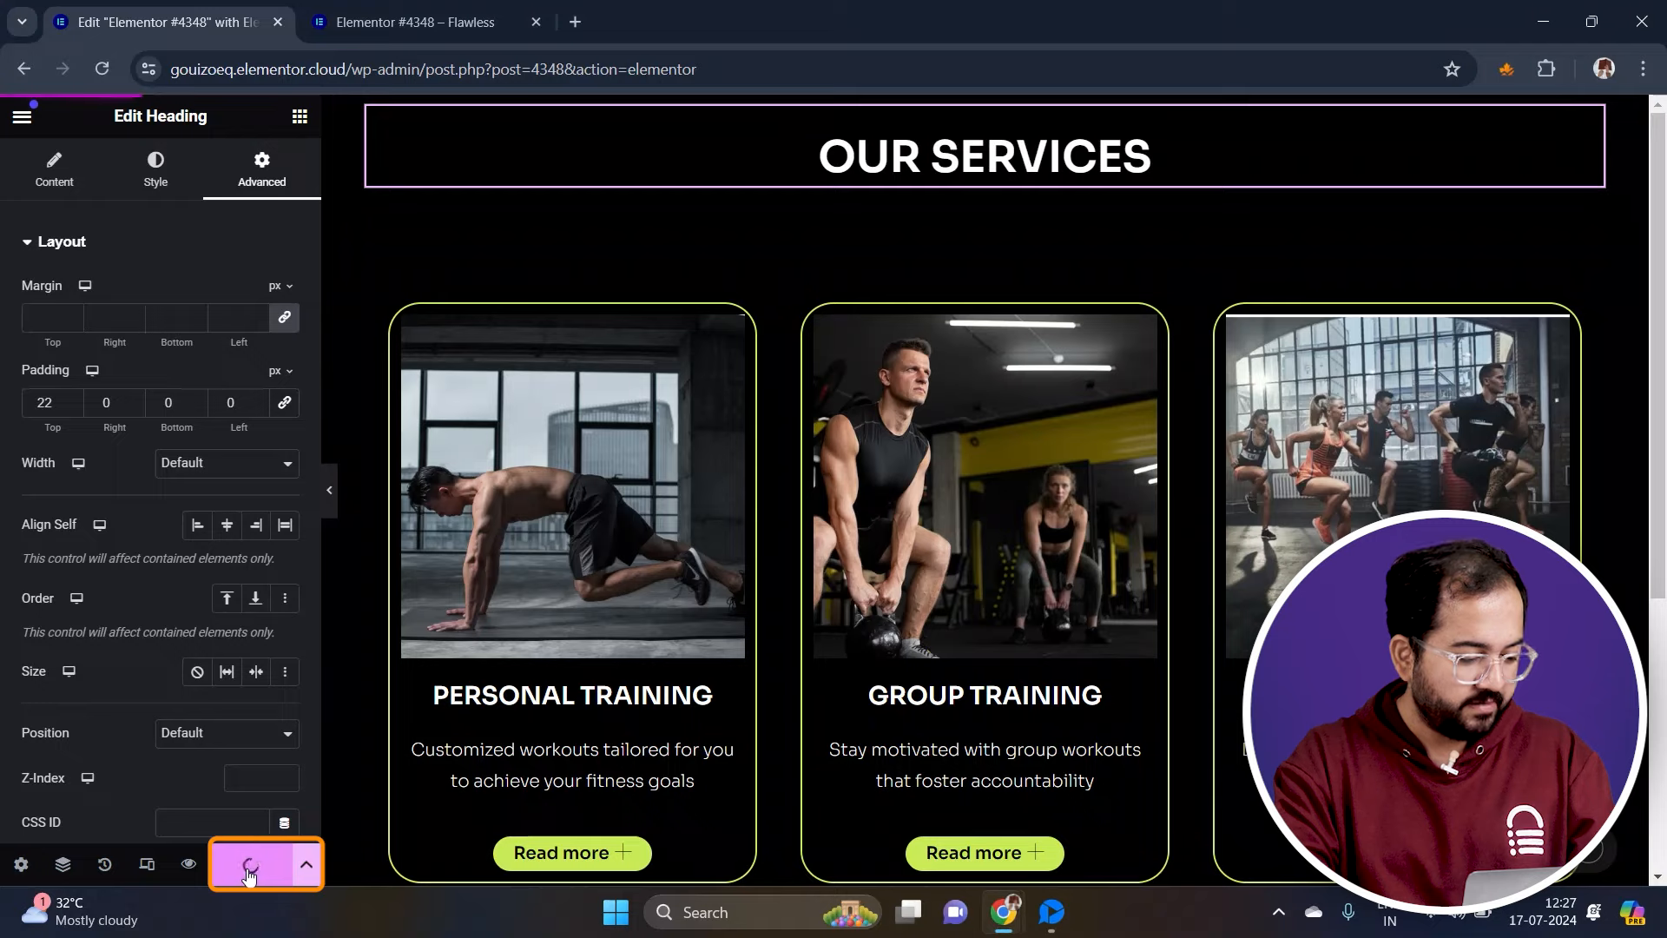
{"action": "left_click", "coordinate": [194, 865]}
Test the Read more toggles on the Personal Training, Group Training and Zumba cards by expanding and collapsing each one
{"action": "scroll", "coordinate": [655, 564], "scroll_direction": "down", "scroll_amount": 2}
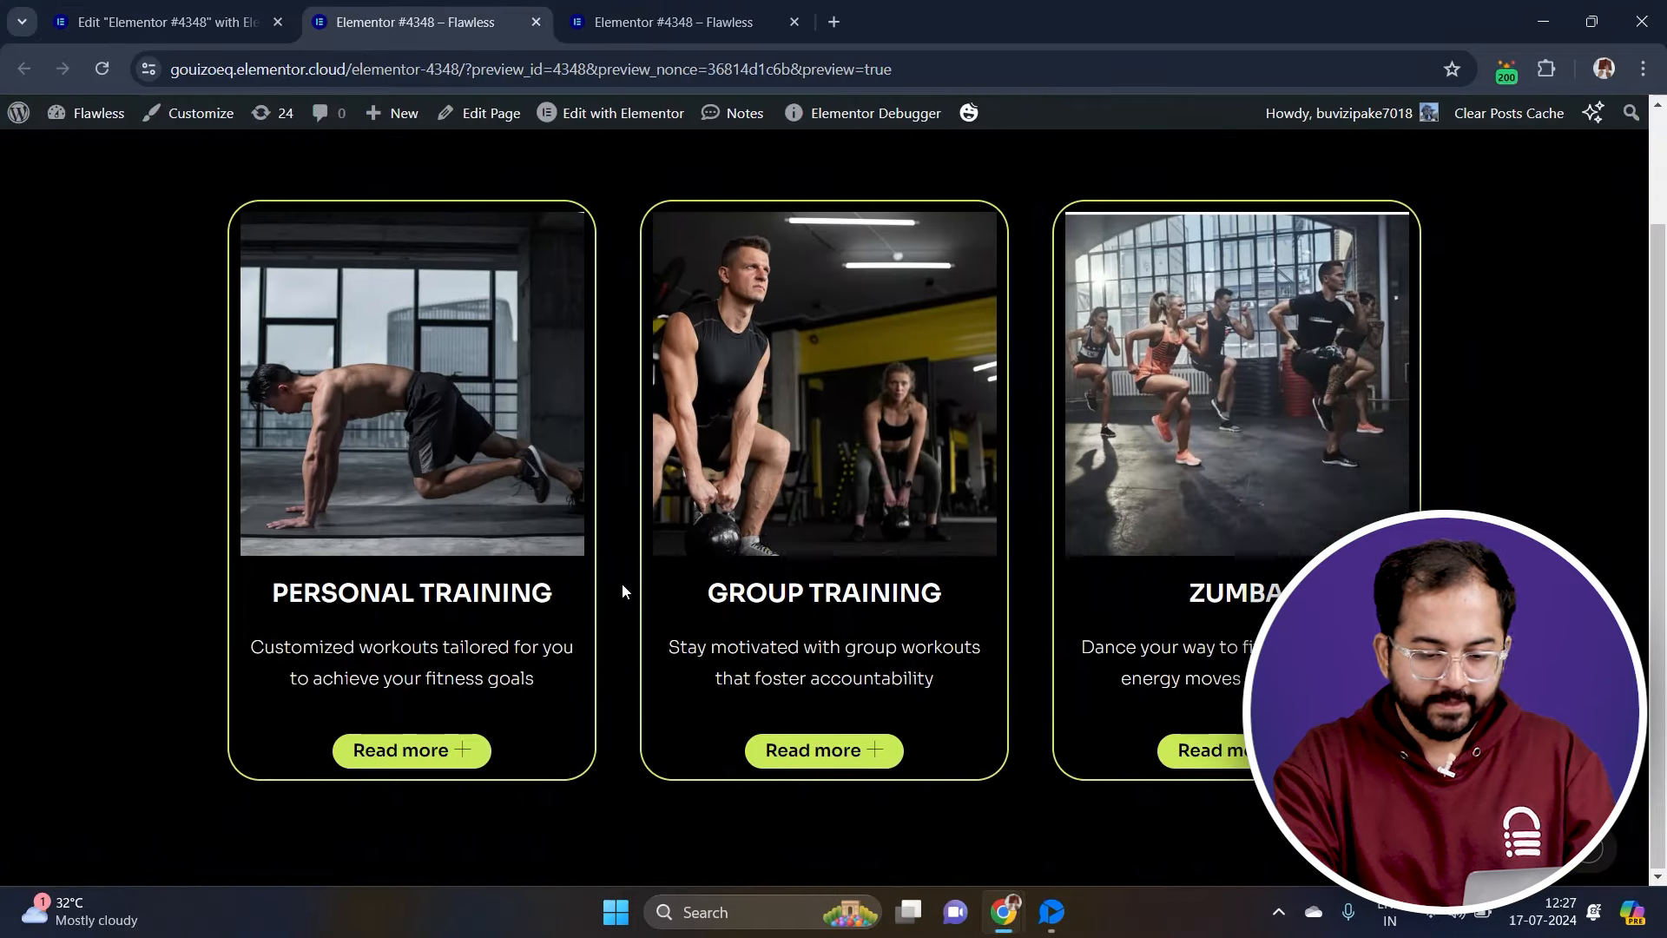
{"action": "left_click", "coordinate": [415, 752]}
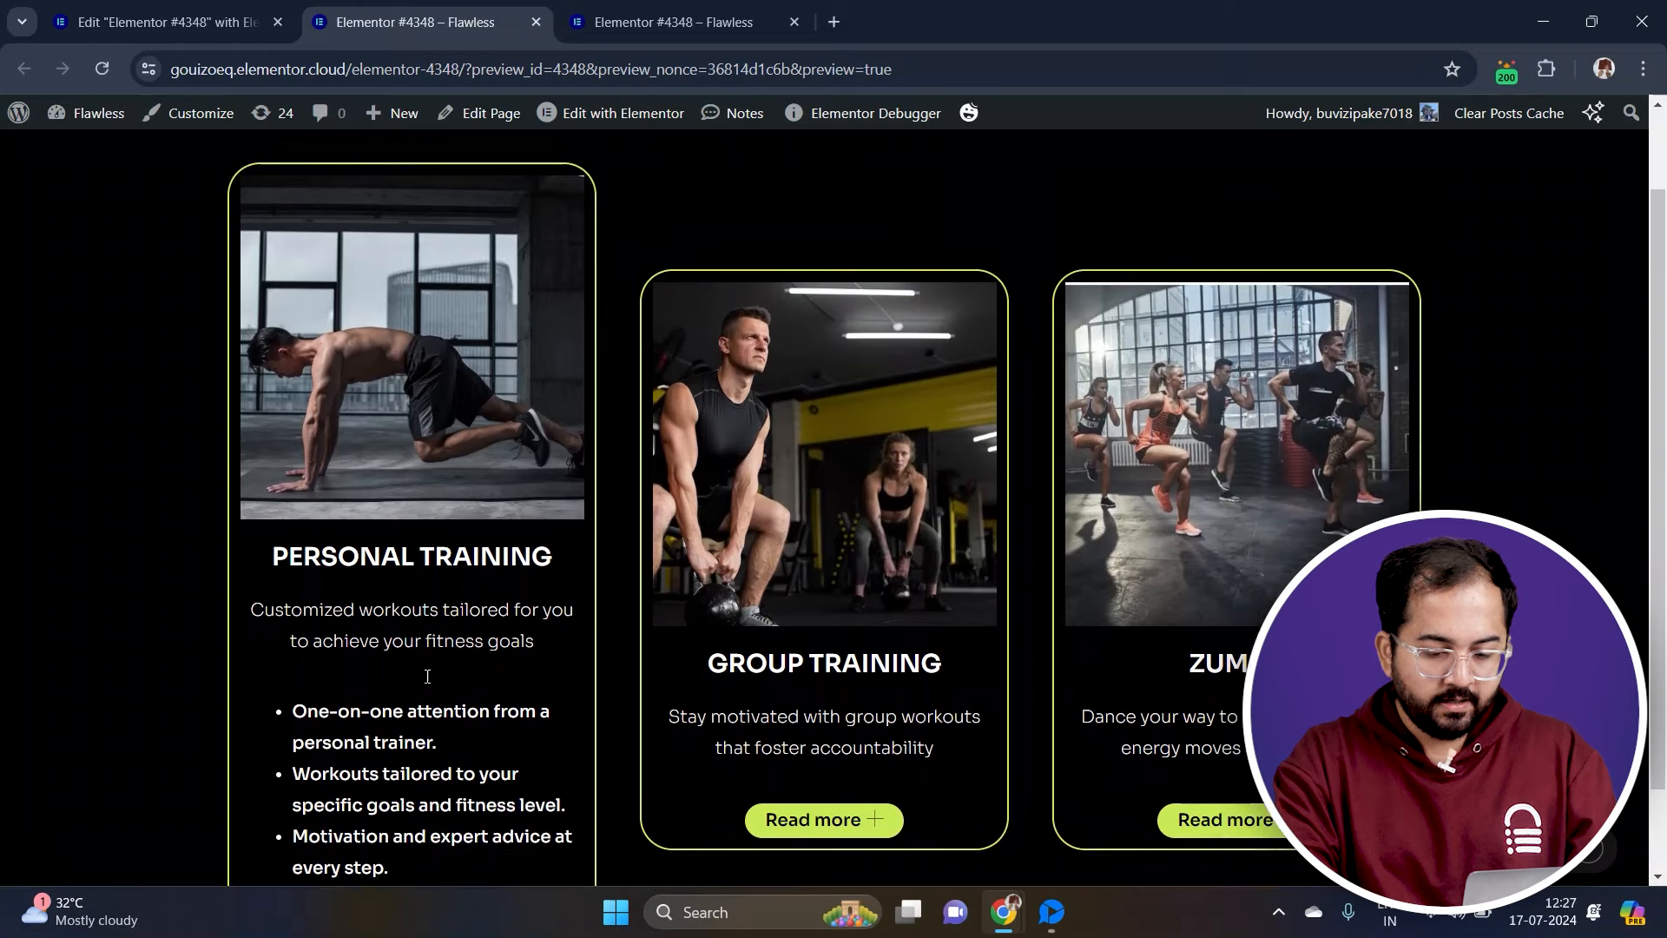
{"action": "scroll", "coordinate": [425, 703], "scroll_direction": "down", "scroll_amount": 1}
{"action": "left_click", "coordinate": [420, 852]}
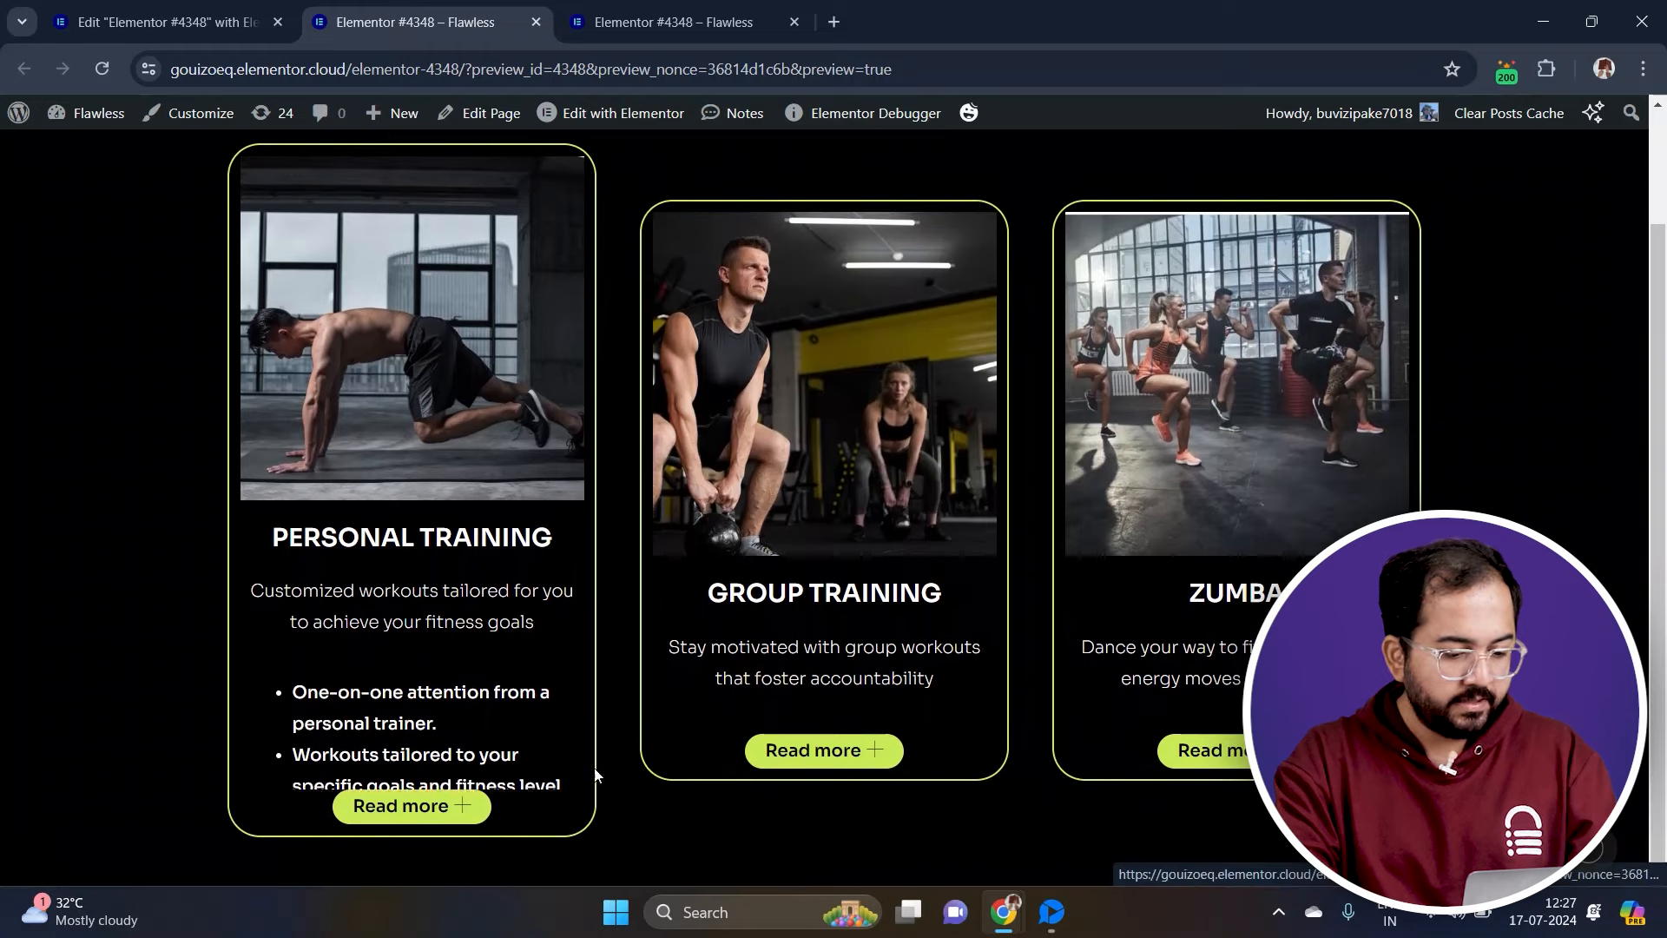
{"action": "left_click", "coordinate": [864, 752]}
{"action": "scroll", "coordinate": [864, 755], "scroll_direction": "down", "scroll_amount": 1}
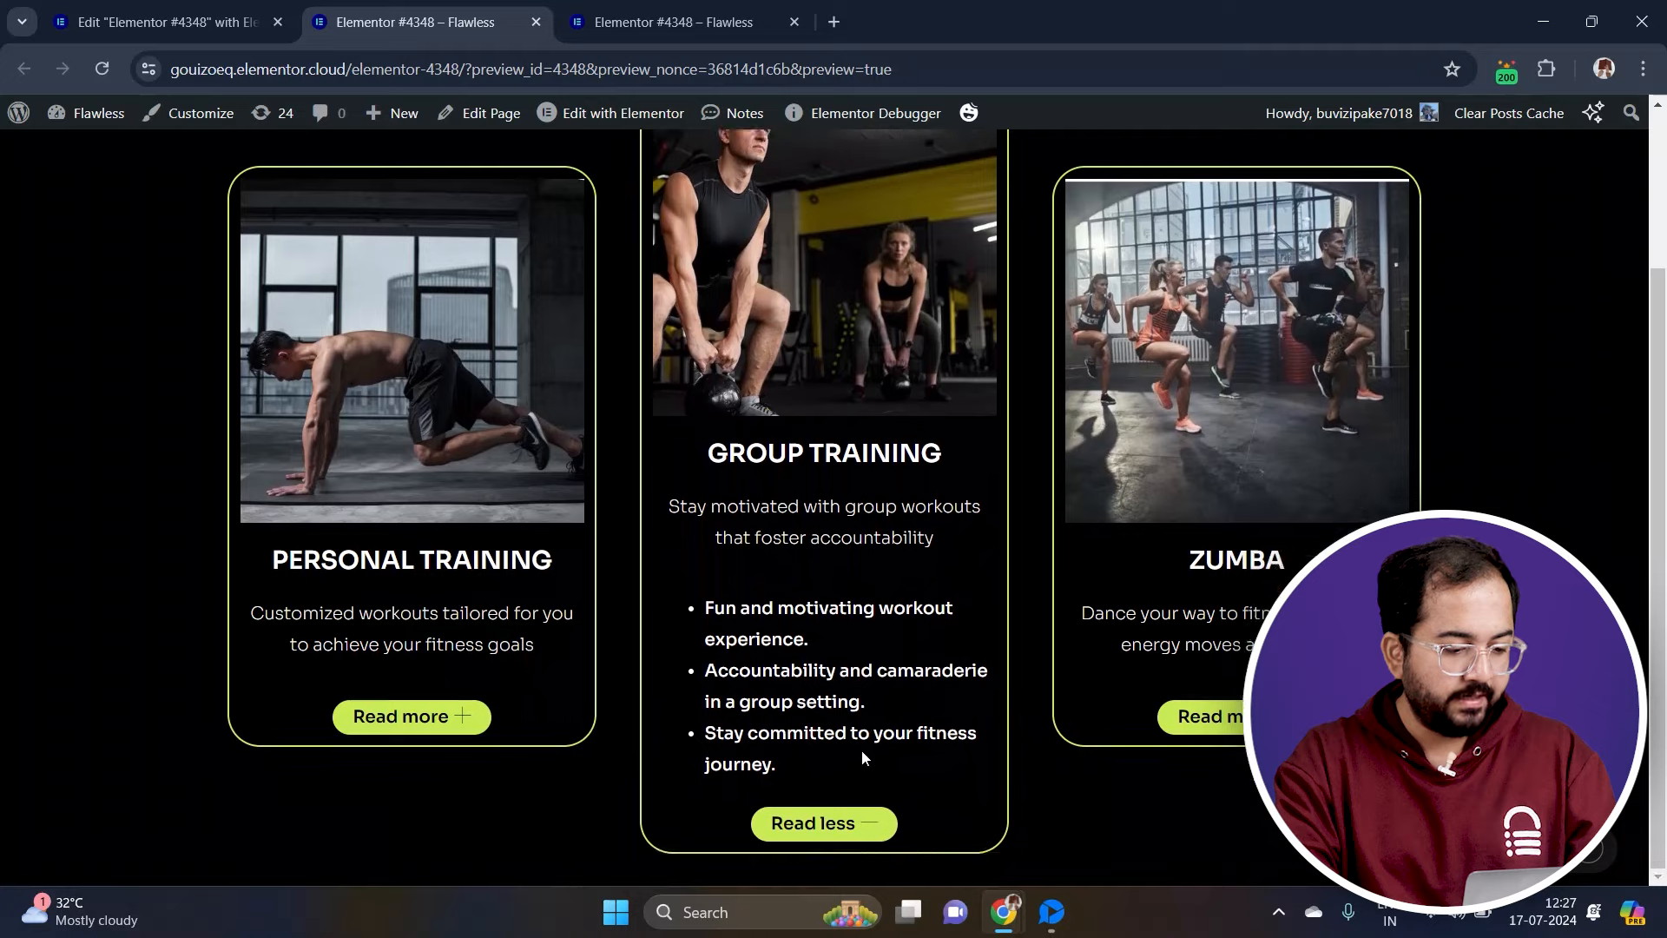
{"action": "left_click", "coordinate": [846, 823]}
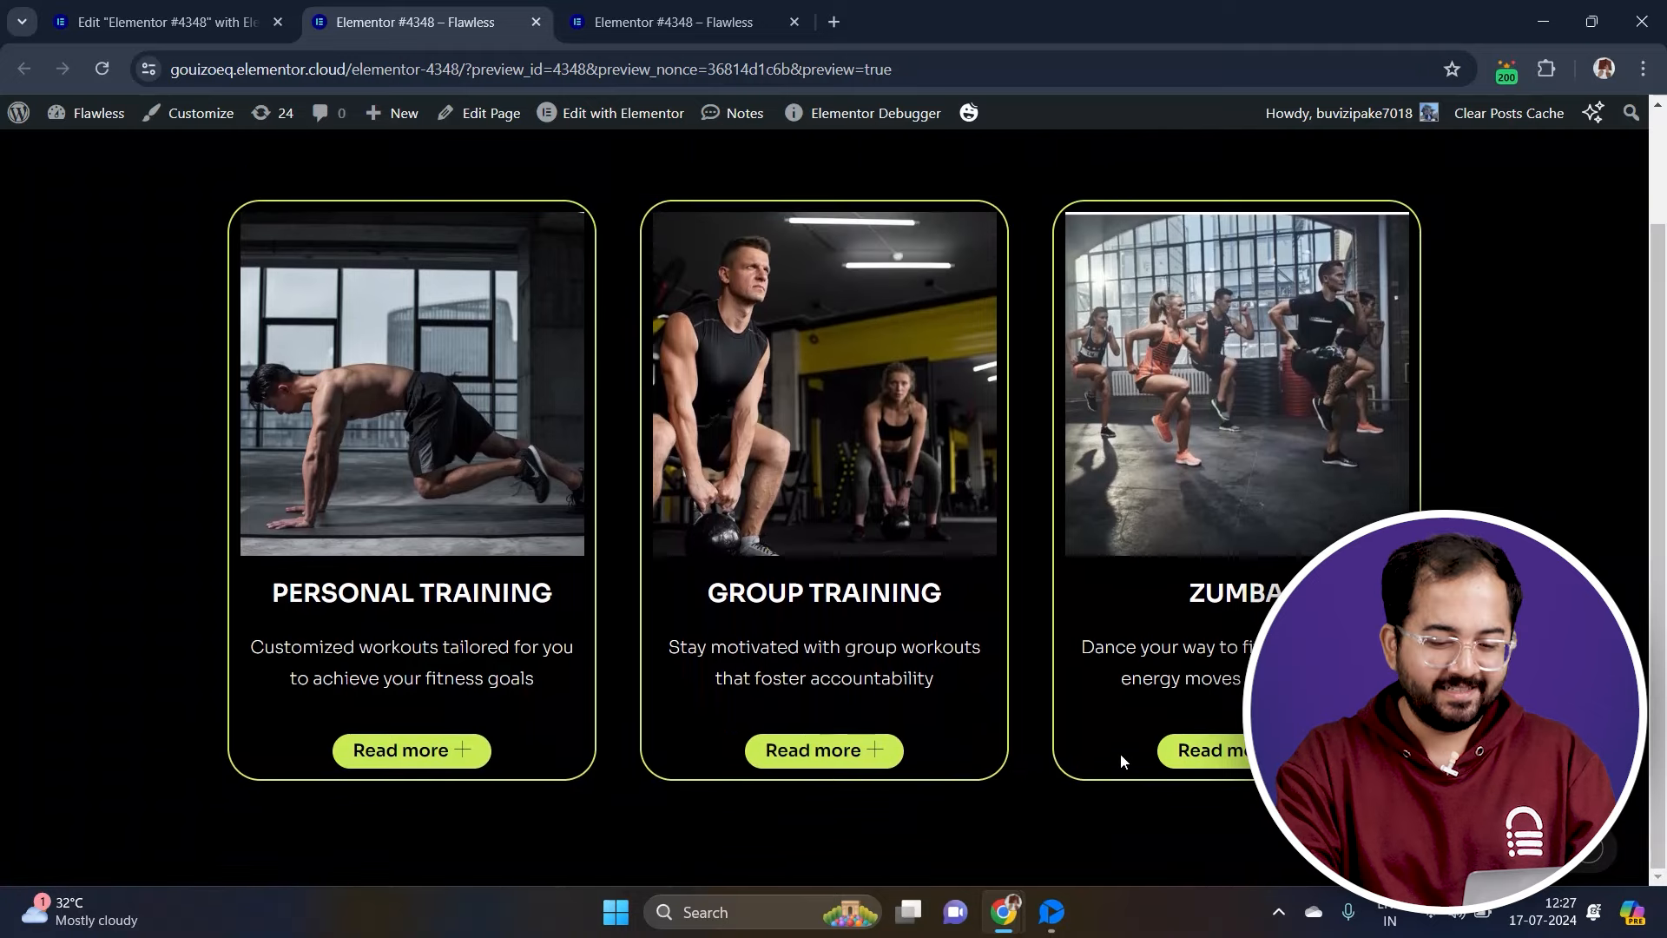
{"action": "left_click", "coordinate": [1214, 752]}
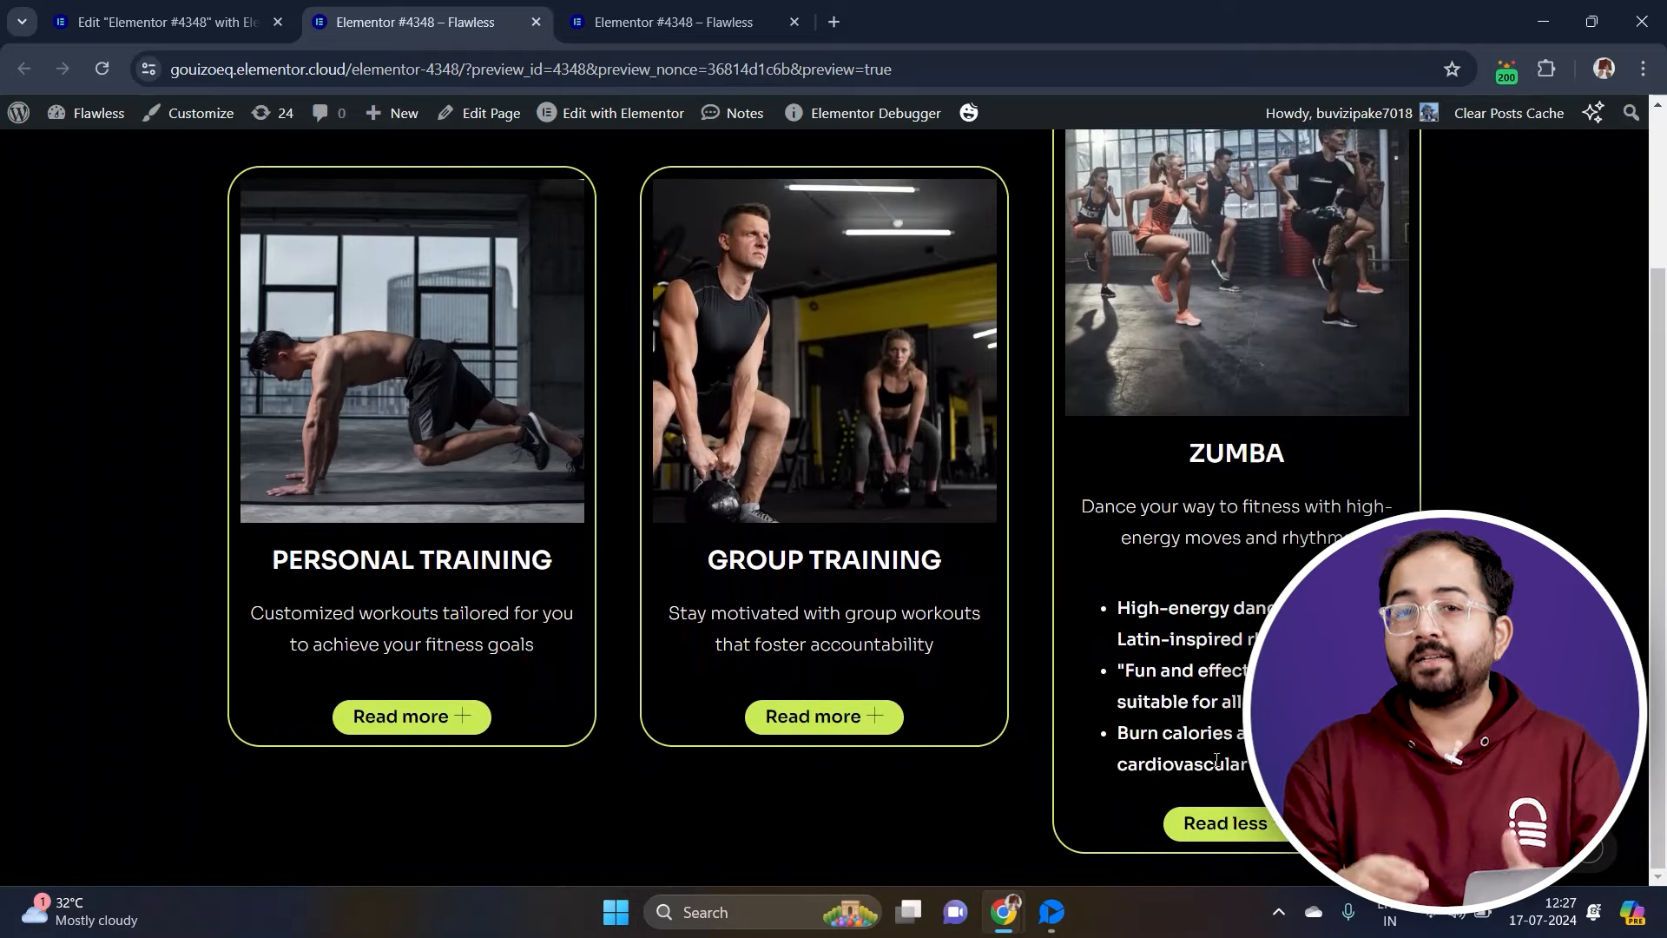
{"action": "left_click", "coordinate": [1257, 821]}
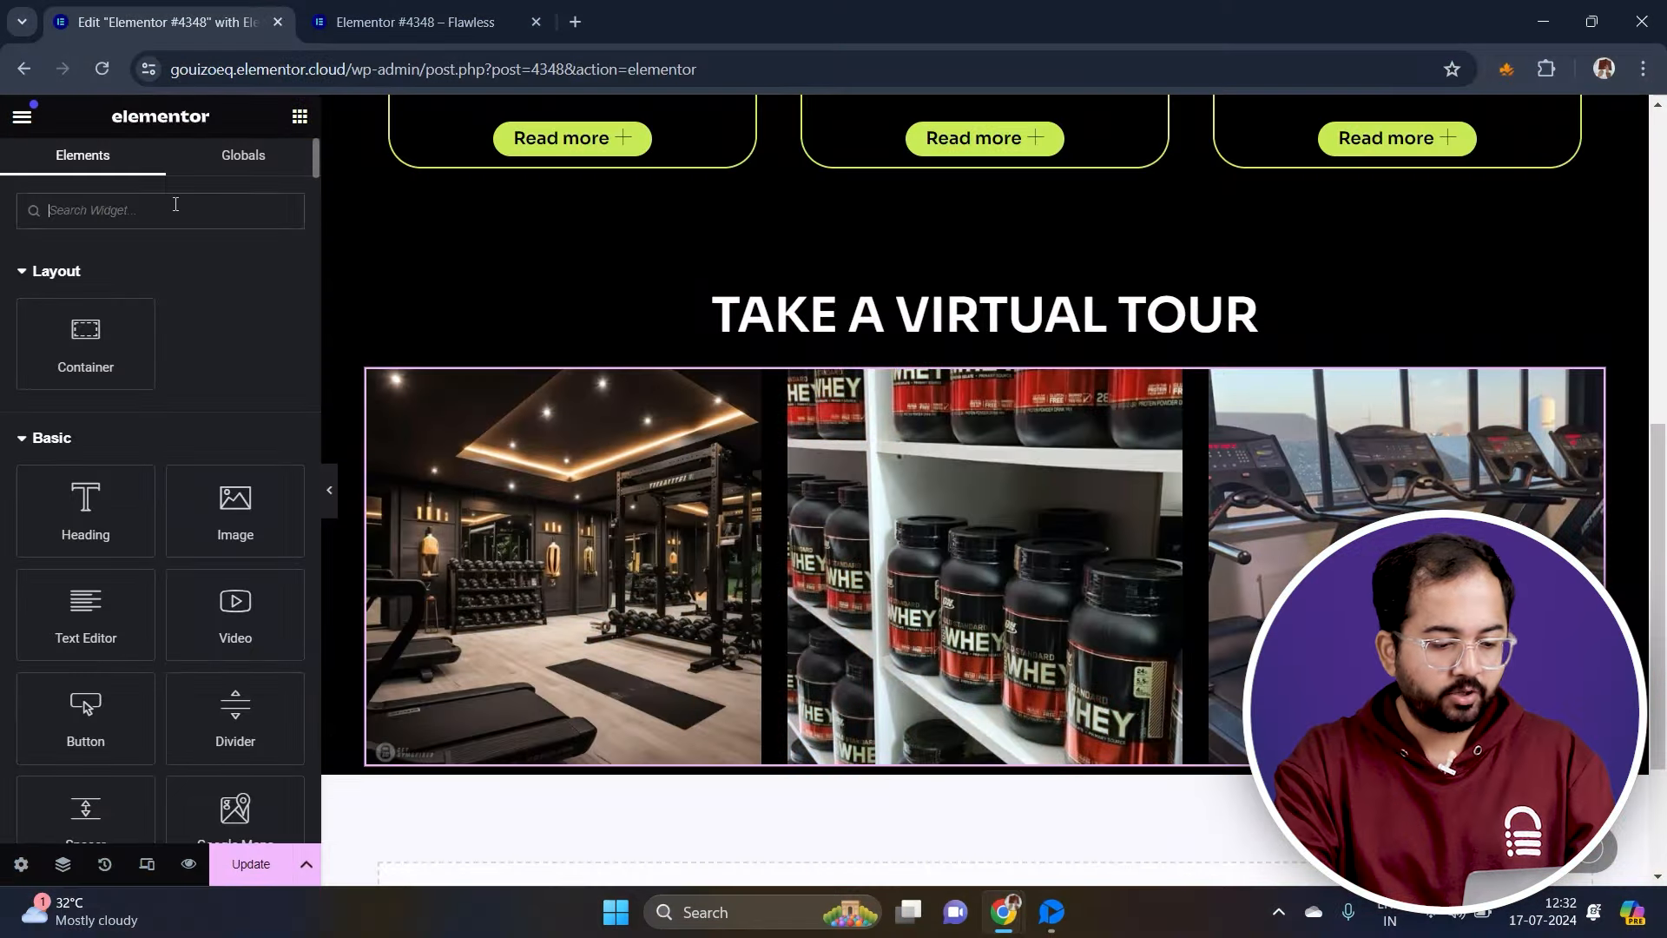
Add a Toggle widget below the Take a Virtual Tour images and clear its default content text
{"action": "type", "text": "toggle"}
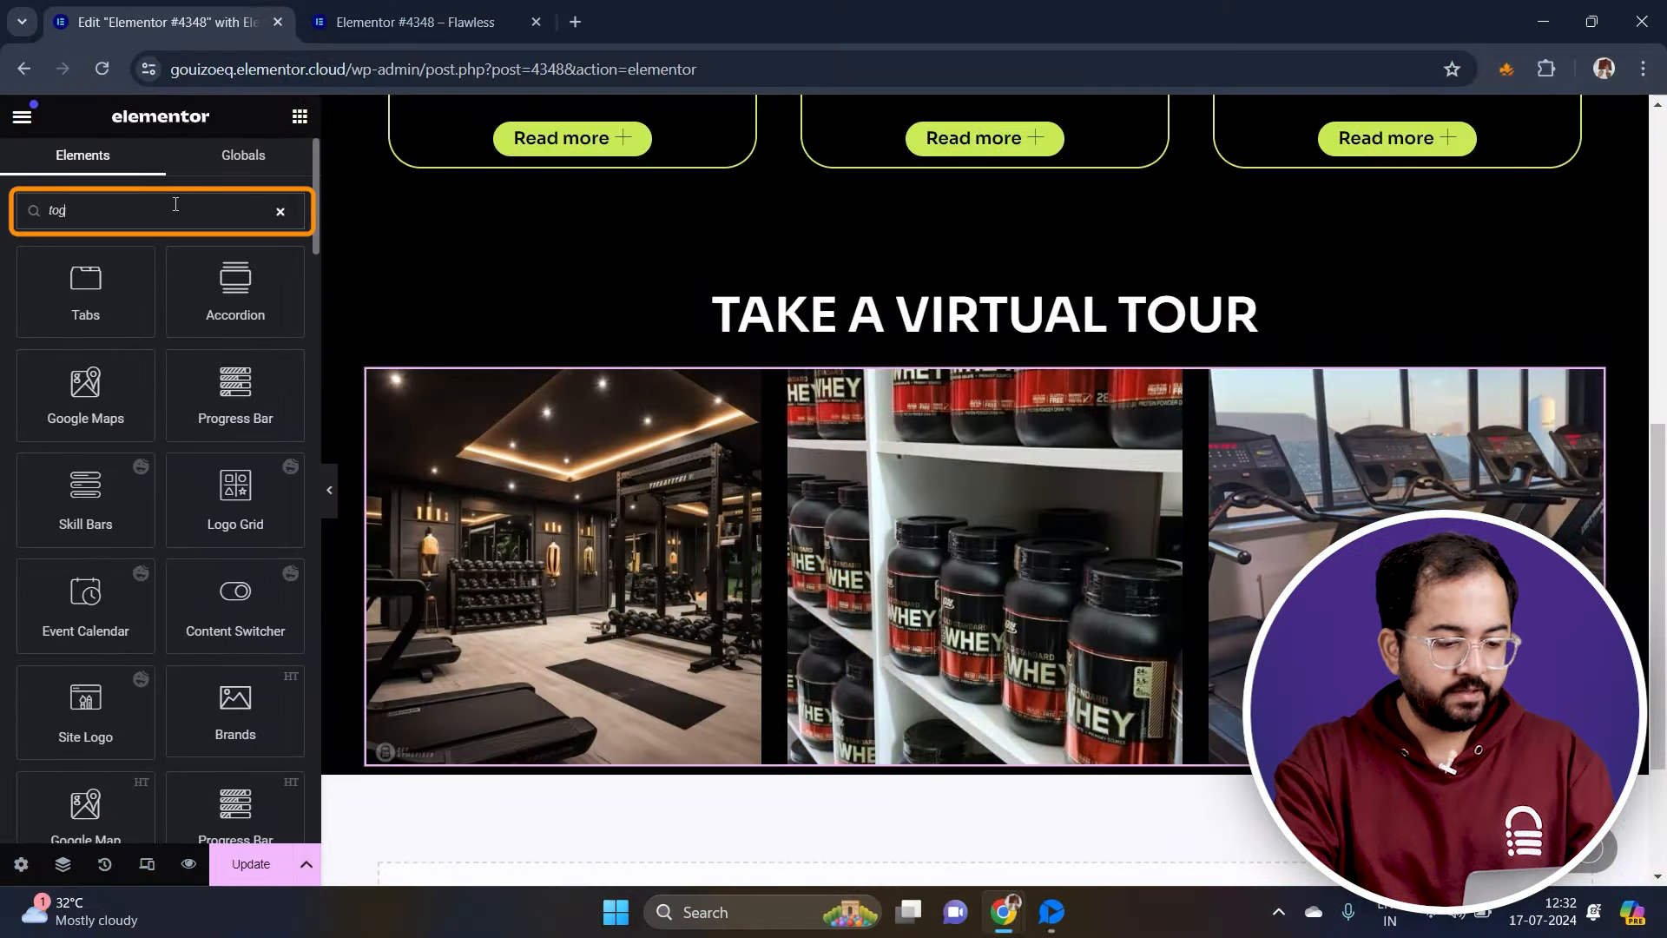
{"action": "left_click_drag", "start_coordinate": [85, 490], "coordinate": [976, 777]}
{"action": "scroll", "coordinate": [156, 497], "scroll_direction": "down", "scroll_amount": 2}
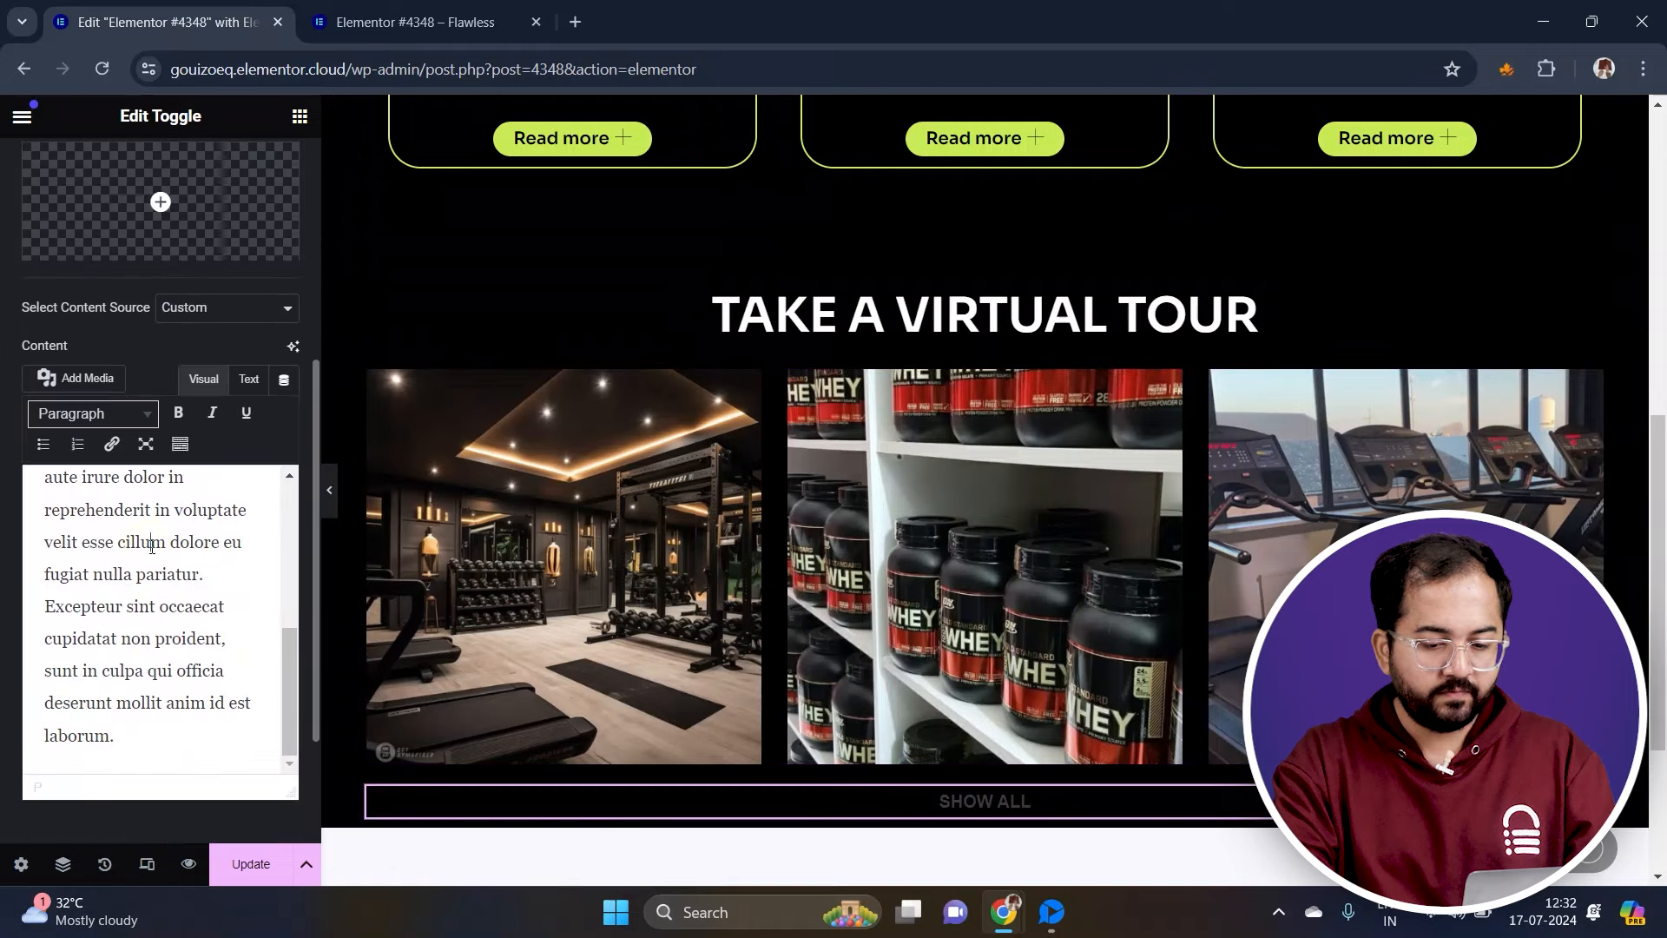
{"action": "key", "text": "ctrl+a"}
{"action": "key", "text": "BackSpace"}
Select the seated group and dumbbell photos from the media library for the toggle's content, and open the picker for its normal icon
{"action": "left_click", "coordinate": [96, 379]}
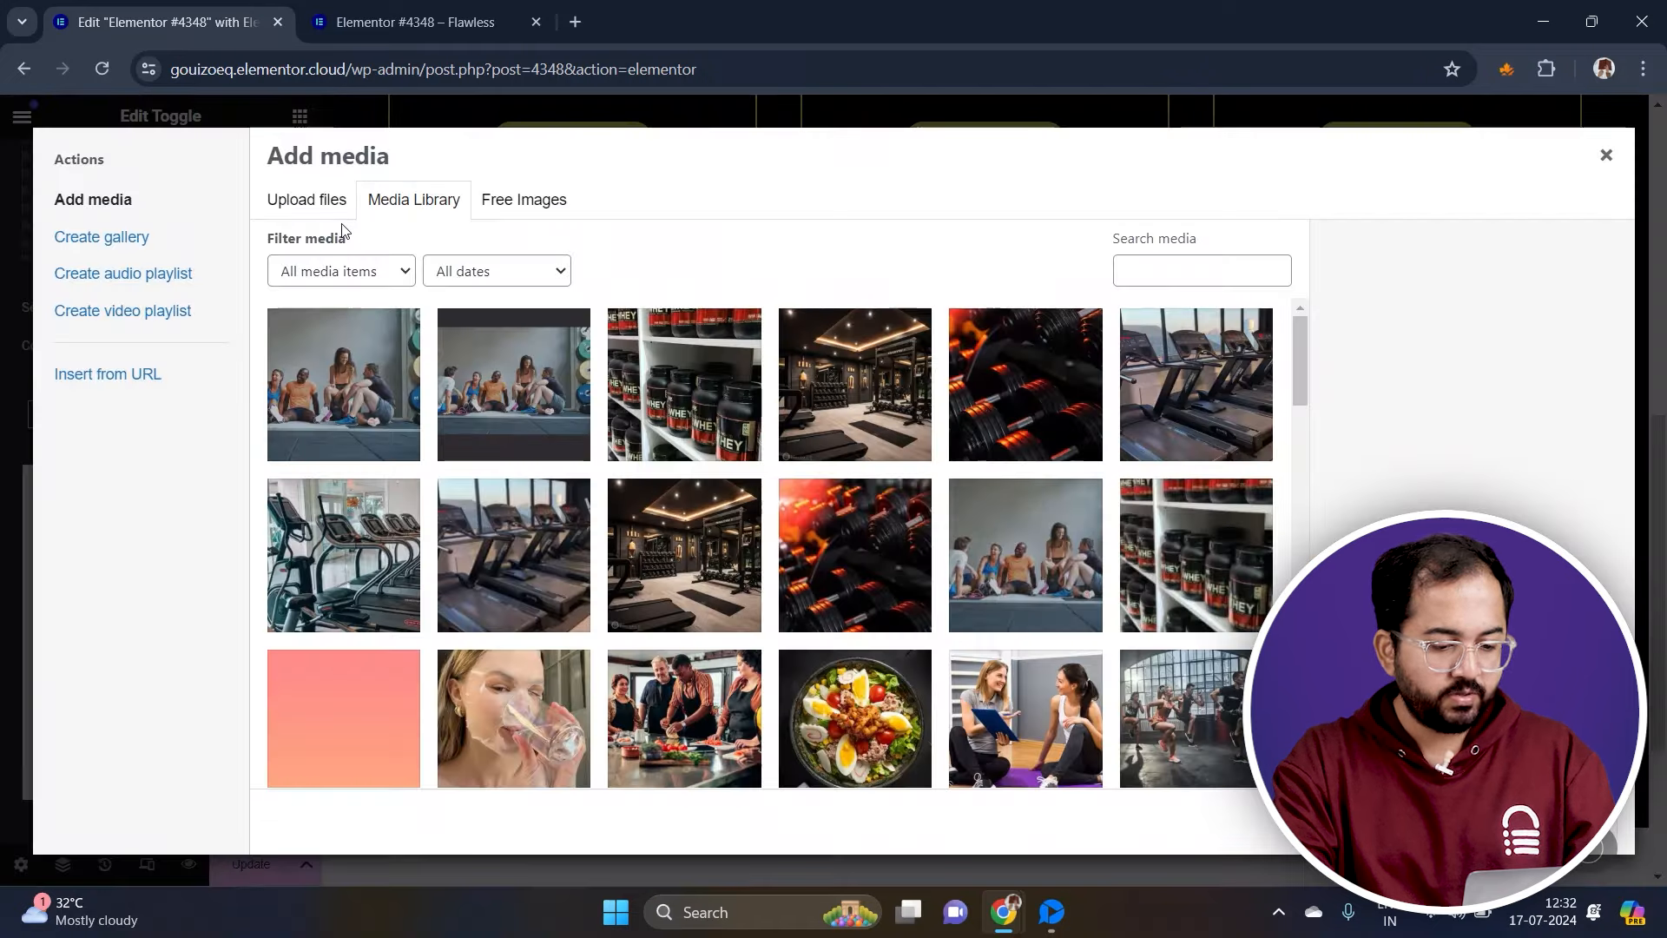
{"action": "left_click", "coordinate": [355, 370]}
{"action": "left_click", "coordinate": [1042, 383]}
{"action": "scroll", "coordinate": [1033, 521], "scroll_direction": "down", "scroll_amount": 2}
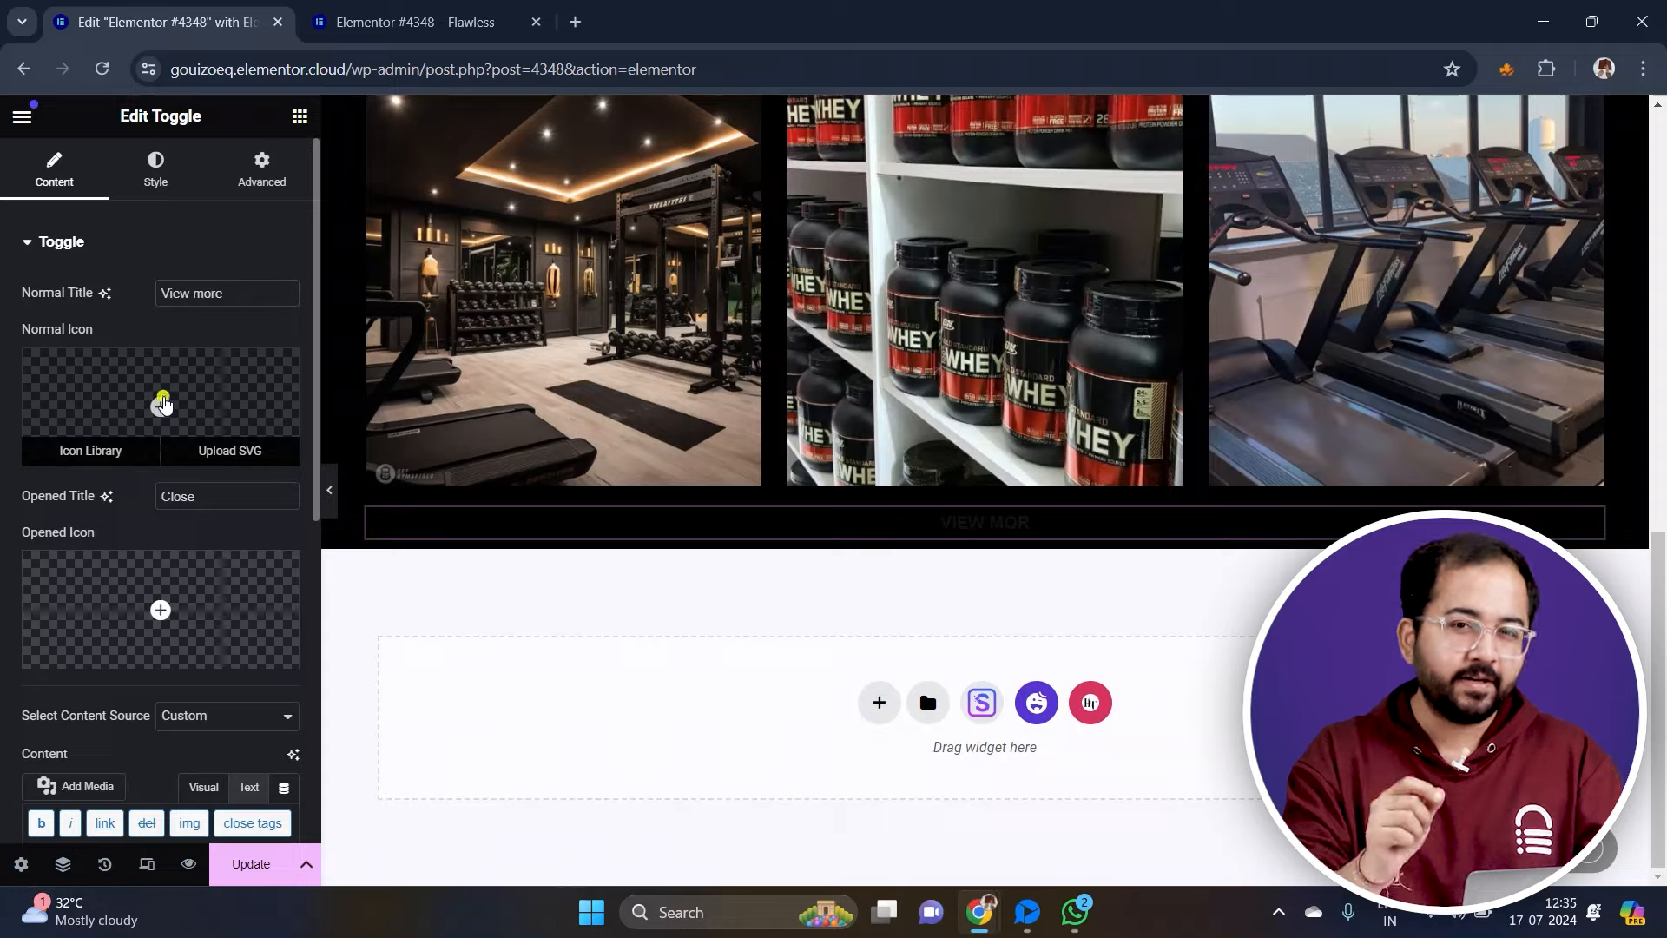
{"action": "left_click", "coordinate": [162, 405]}
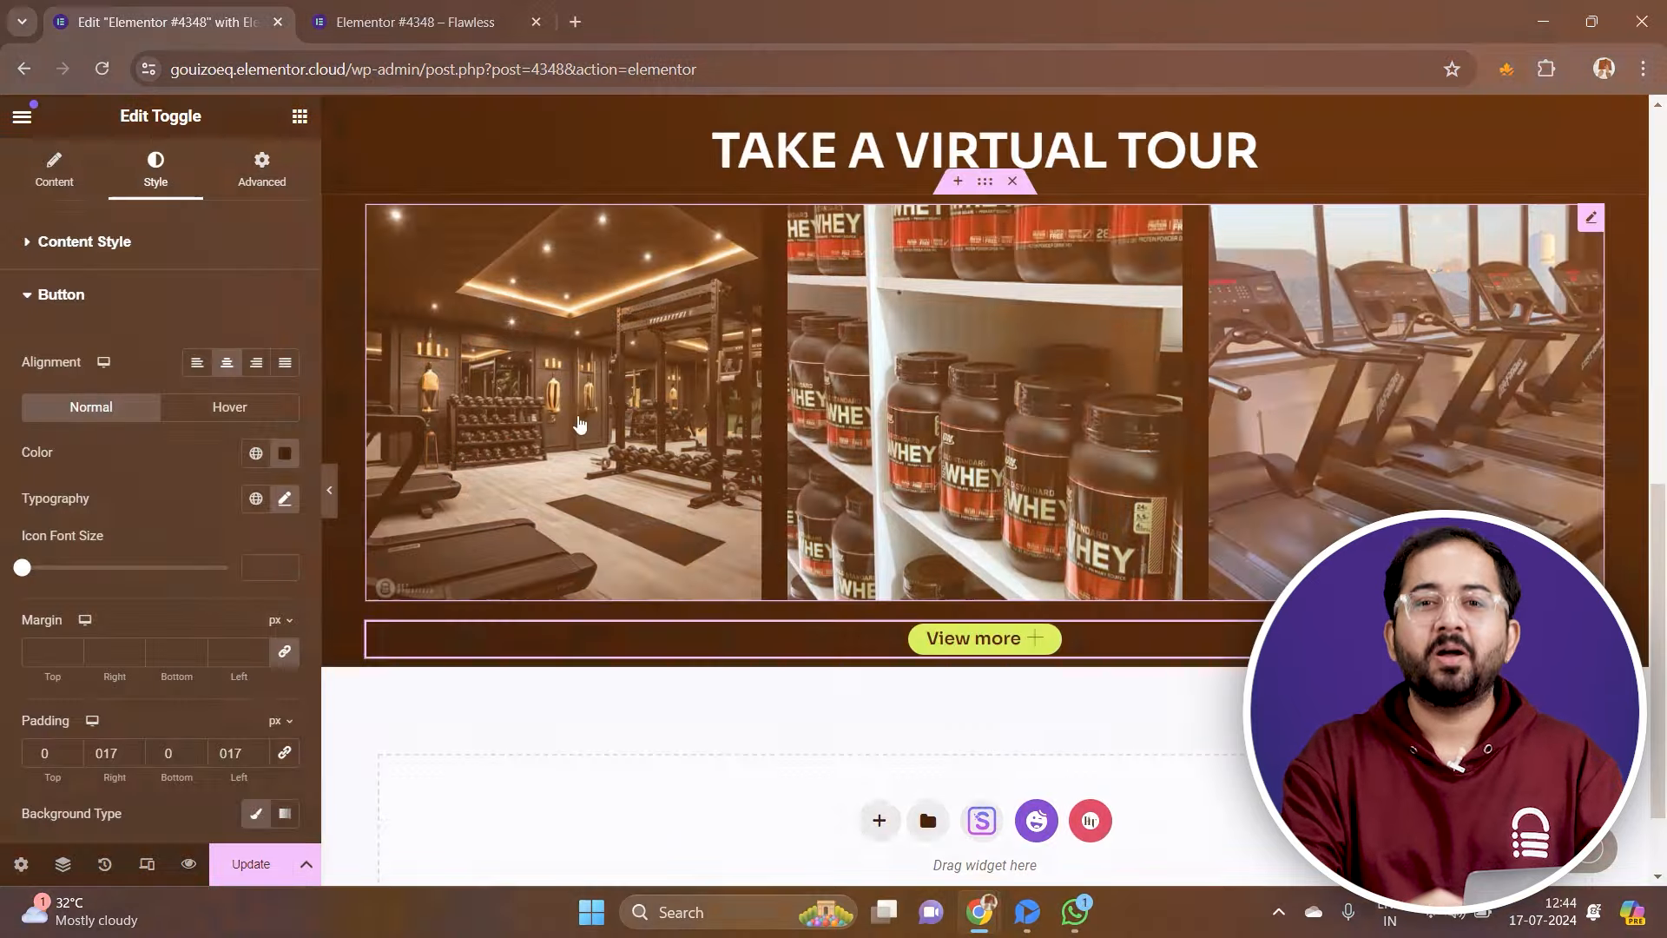
Update the page with the styled View more toggle and open the preview
{"action": "scroll", "coordinate": [580, 423], "scroll_direction": "up", "scroll_amount": 7}
{"action": "scroll", "coordinate": [580, 424], "scroll_direction": "down", "scroll_amount": 5}
{"action": "left_click", "coordinate": [252, 865]}
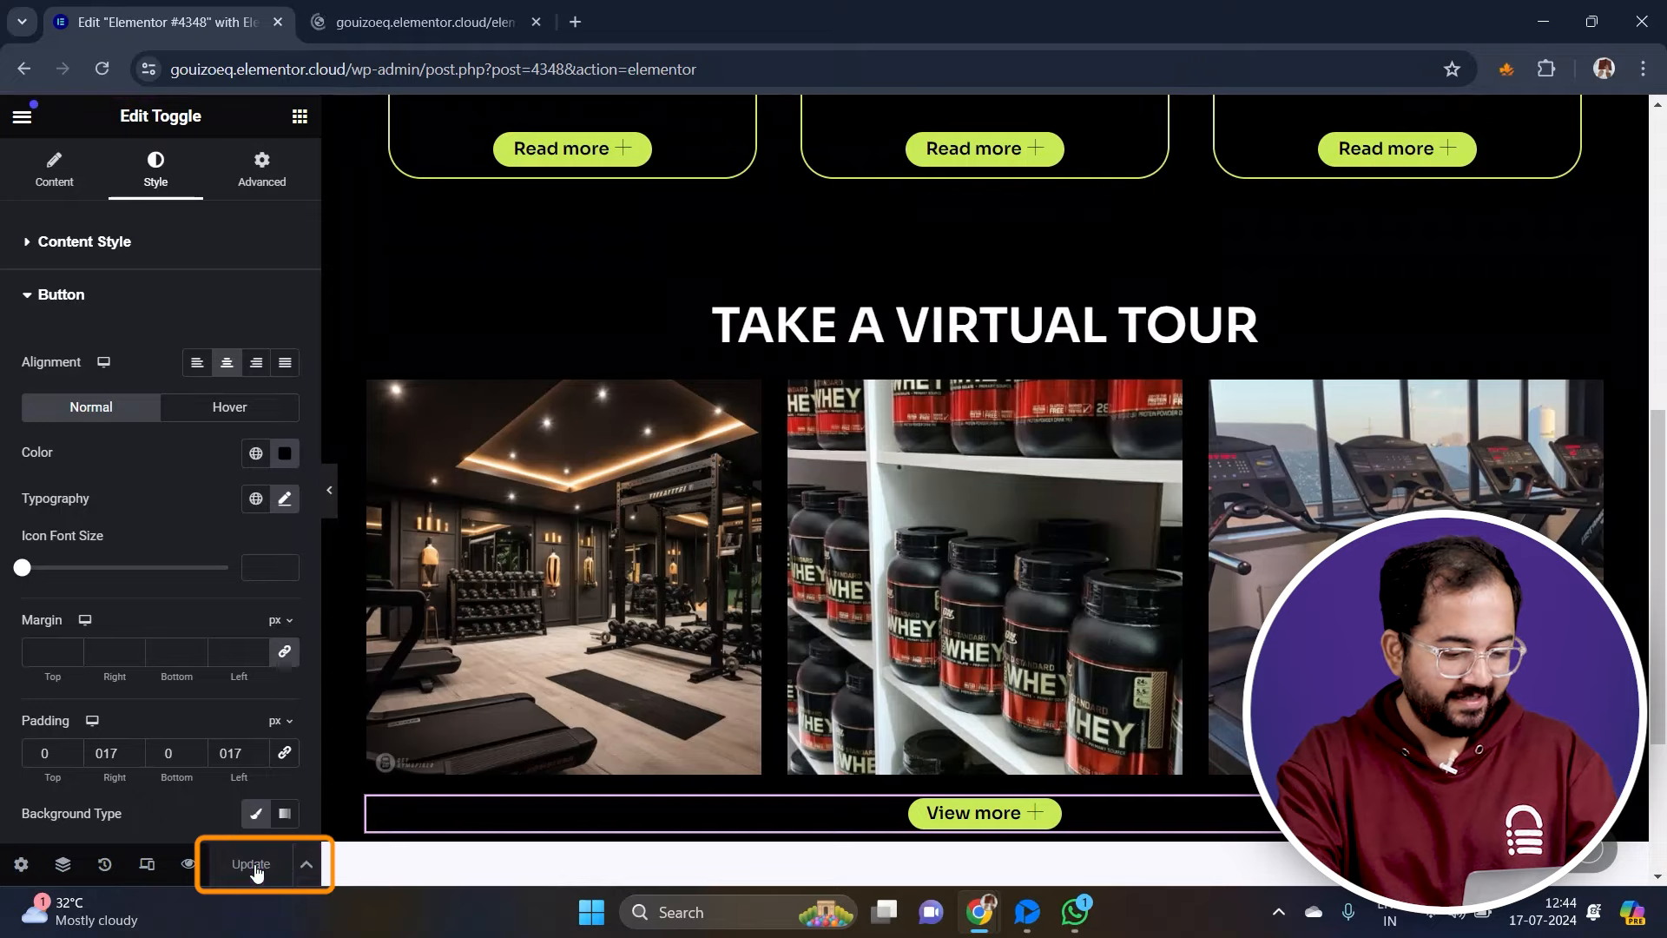
{"action": "left_click", "coordinate": [187, 862]}
Test the View more toggle under the virtual tour images by expanding the extra photos and collapsing them again
{"action": "scroll", "coordinate": [821, 431], "scroll_direction": "down", "scroll_amount": 8}
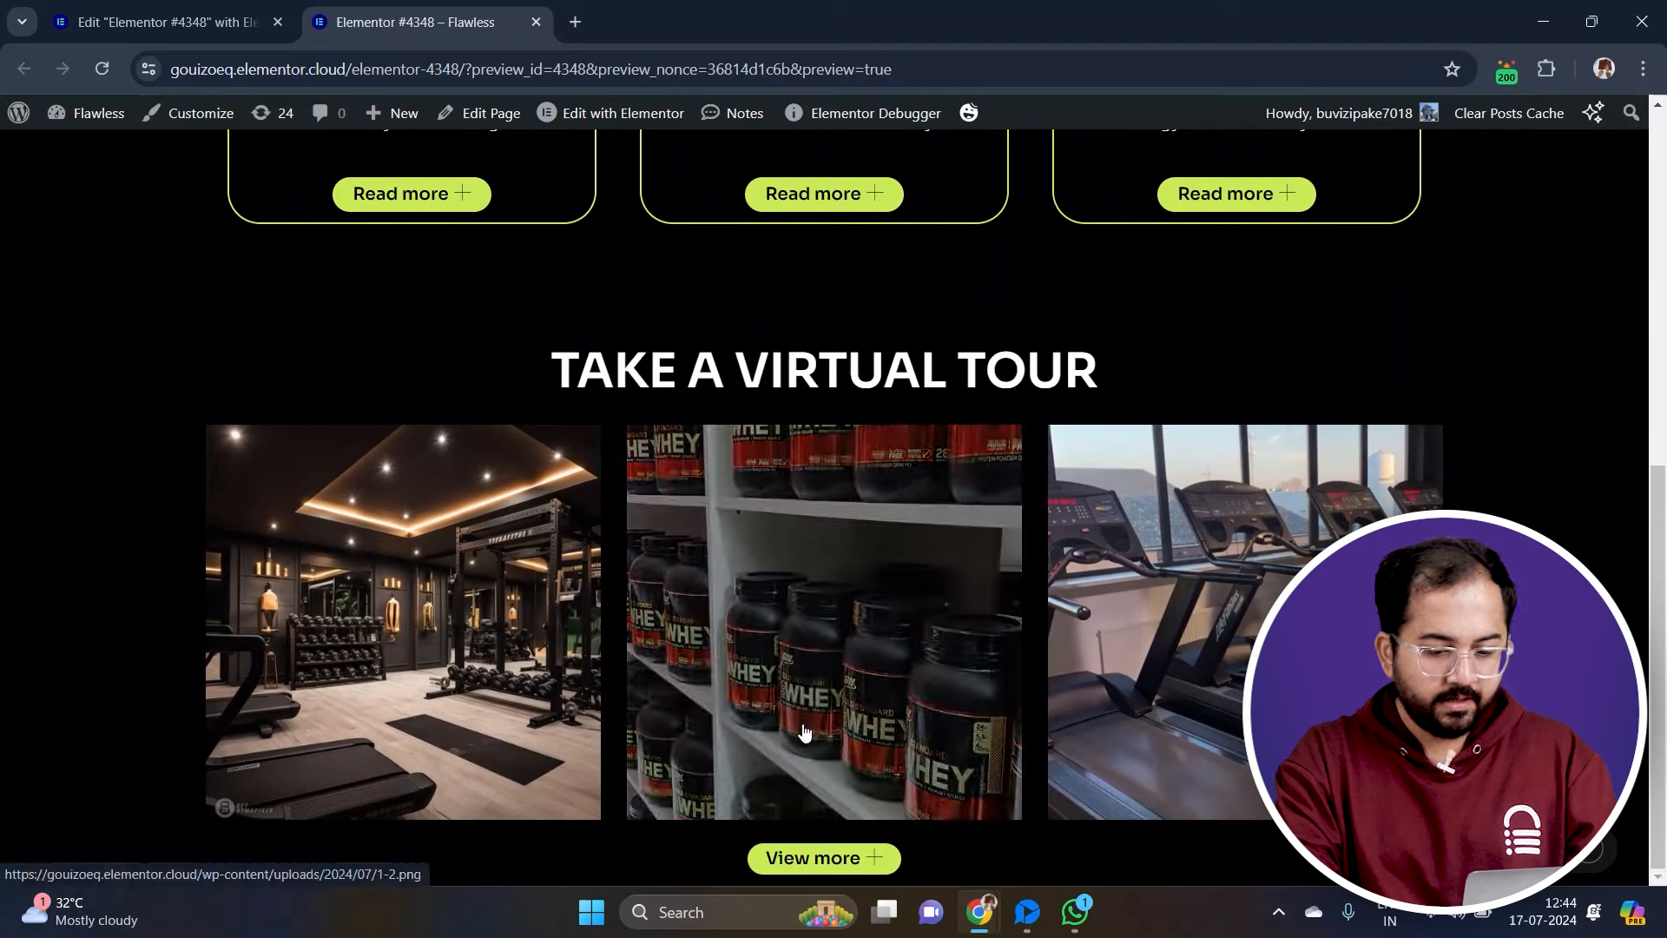
{"action": "left_click", "coordinate": [829, 864]}
{"action": "scroll", "coordinate": [828, 855], "scroll_direction": "down", "scroll_amount": 1}
{"action": "scroll", "coordinate": [829, 849], "scroll_direction": "down", "scroll_amount": 3}
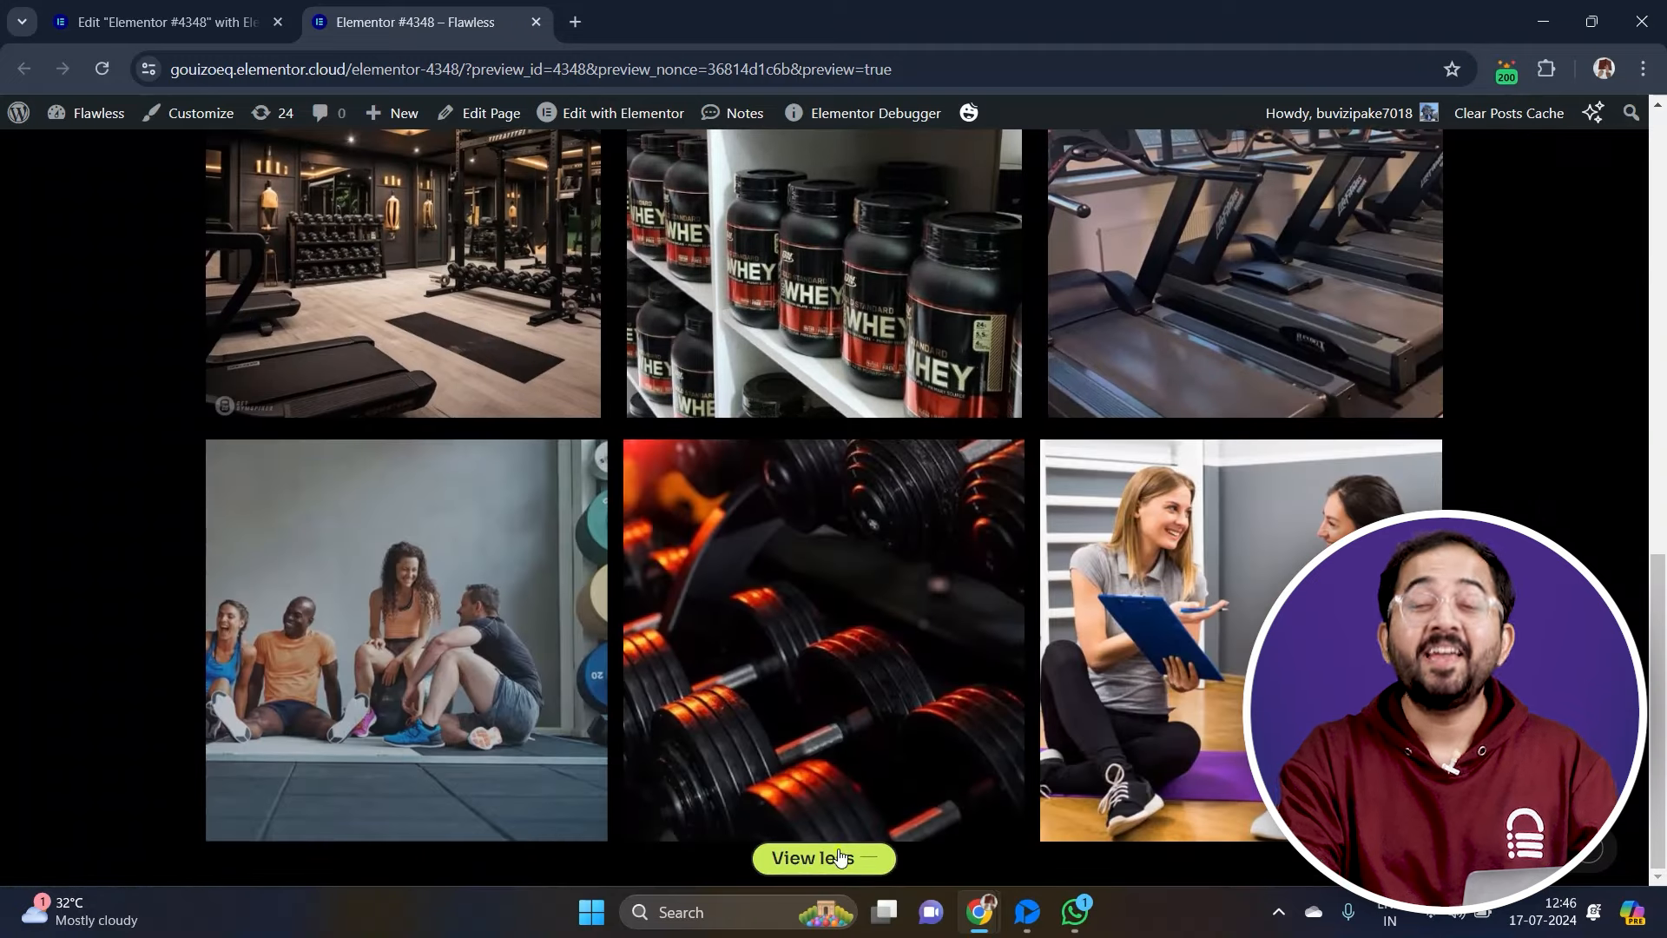
{"action": "left_click", "coordinate": [839, 858]}
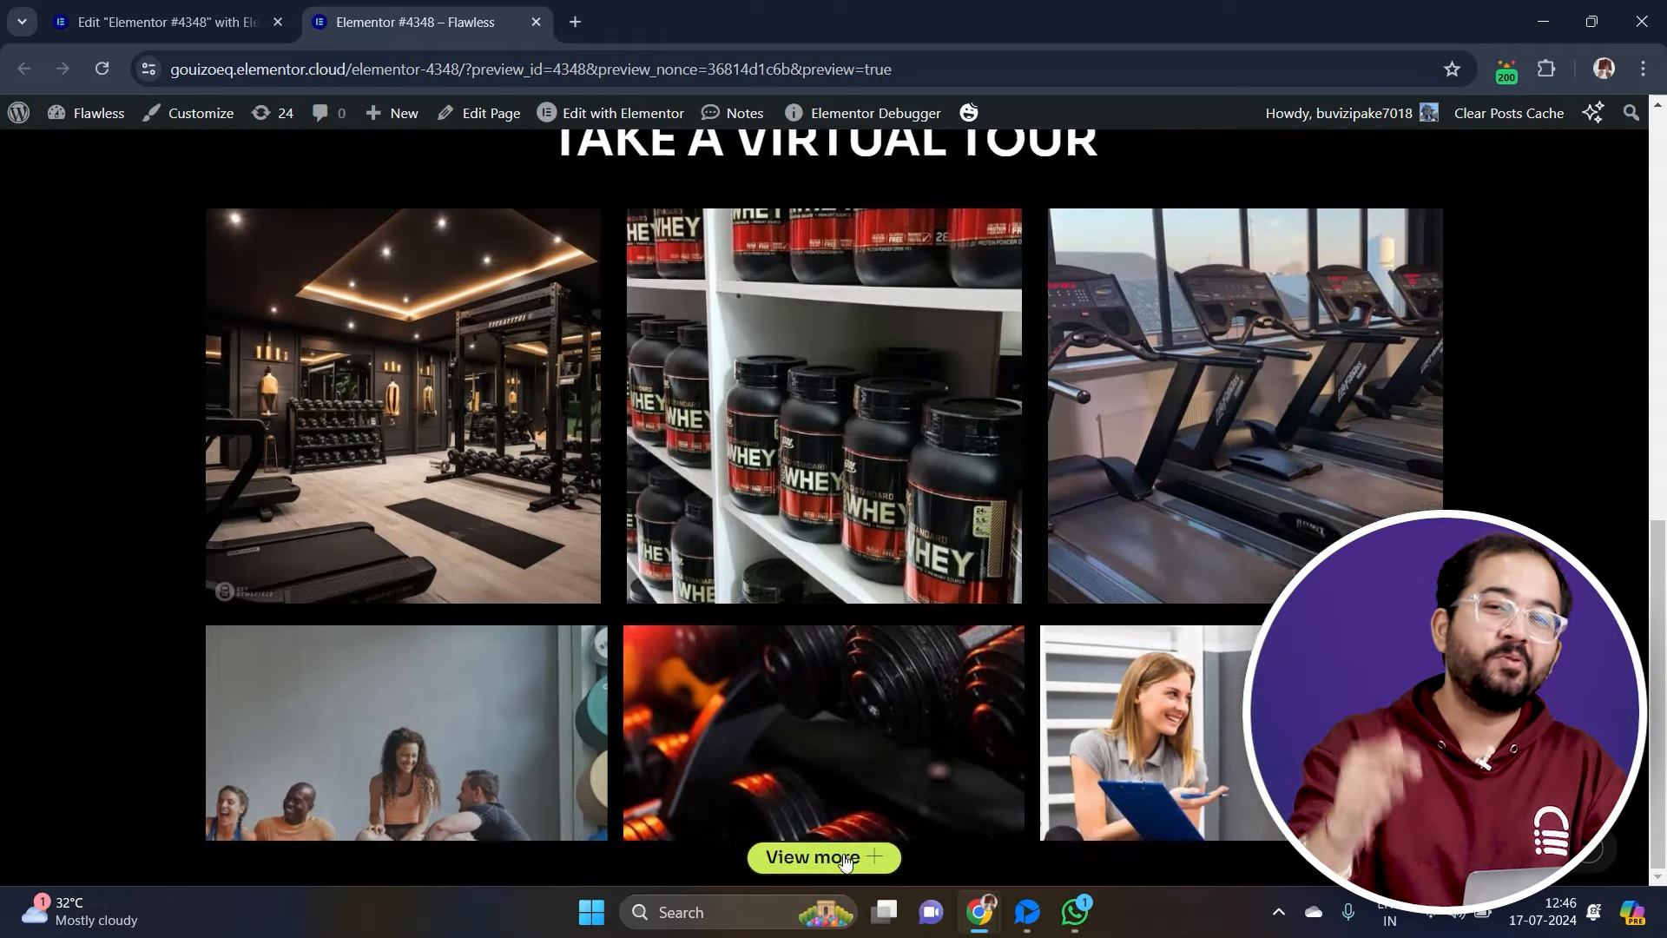
{"action": "scroll", "coordinate": [844, 860], "scroll_direction": "up", "scroll_amount": 3}
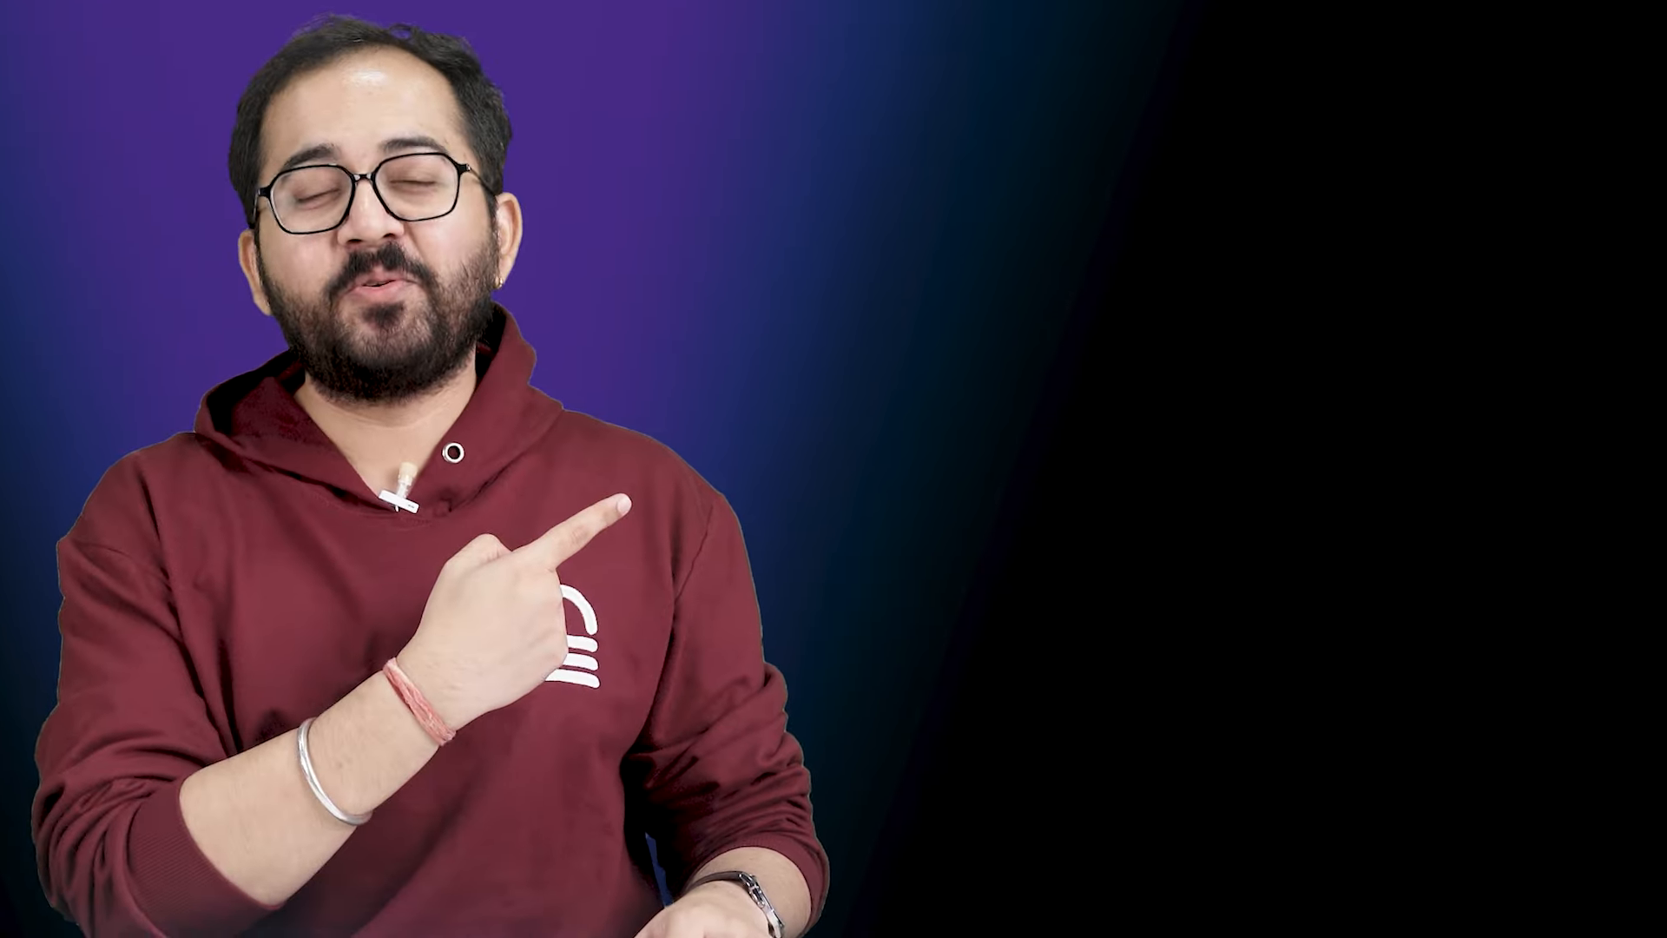